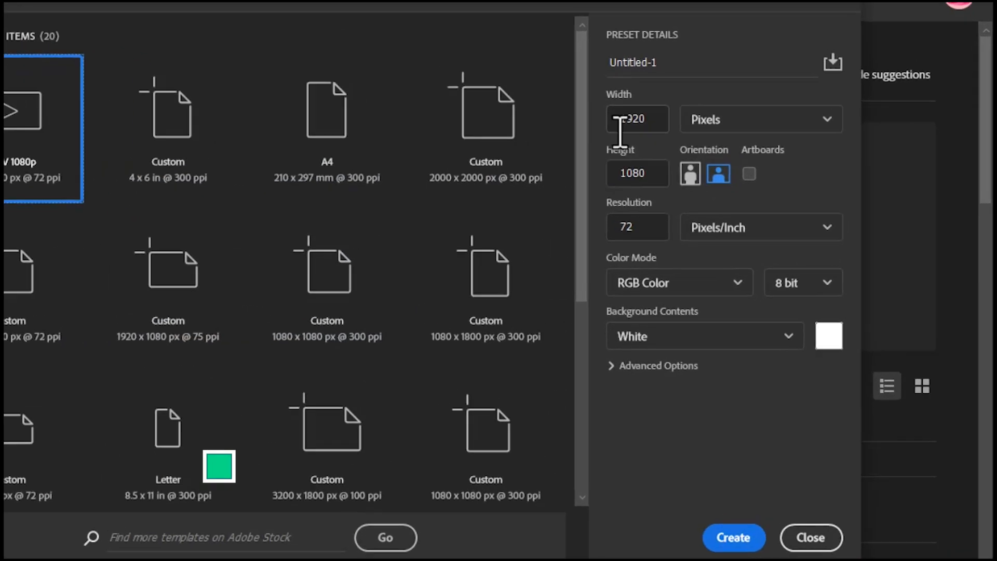
# - Create a new 1920 x 1080 px document at 72 pixels/inch in 8-bit RGB with a white background
pyautogui.moveTo(709, 148); pyautogui.dragTo(665, 151)
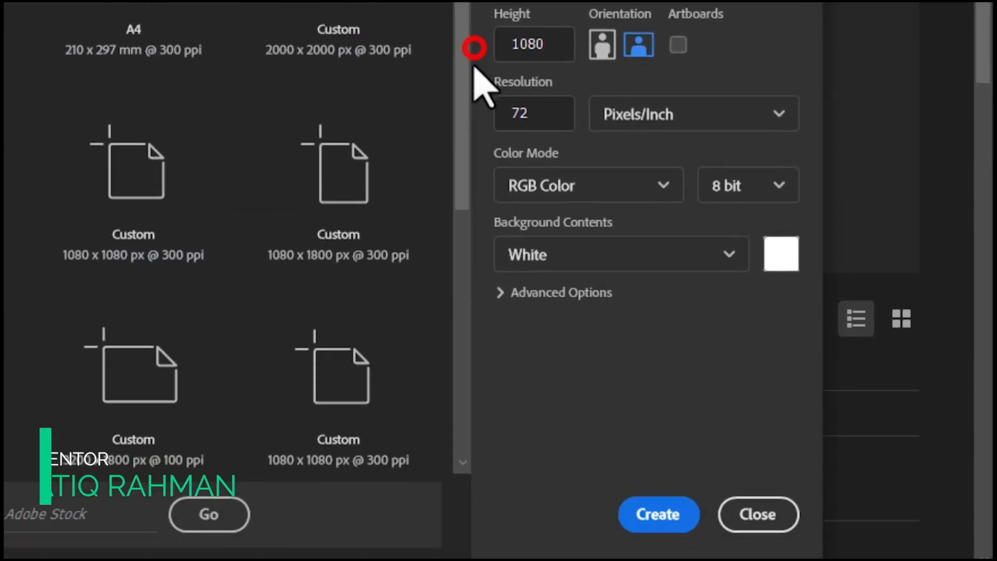
pyautogui.click(654, 450)
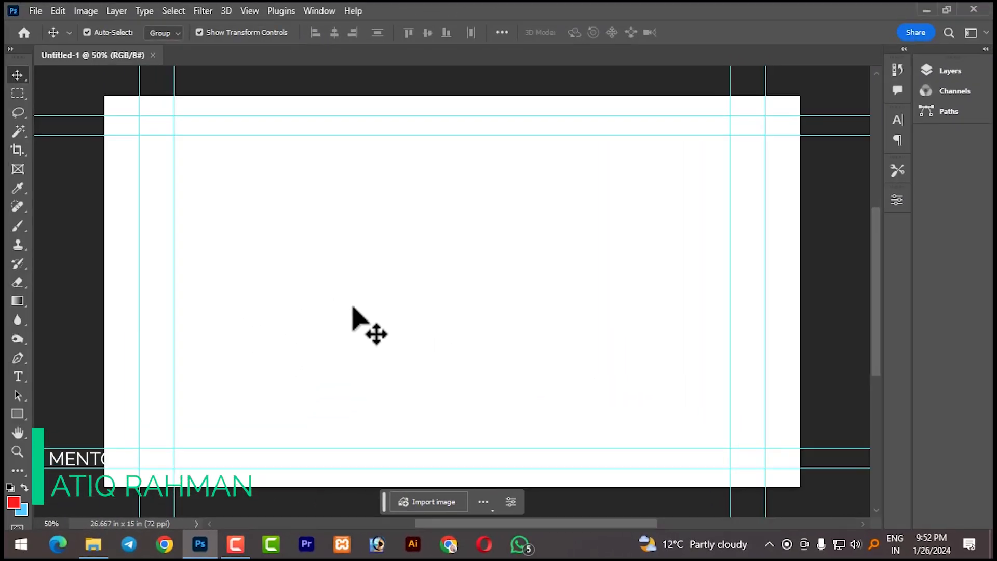
pyautogui.click(275, 283)
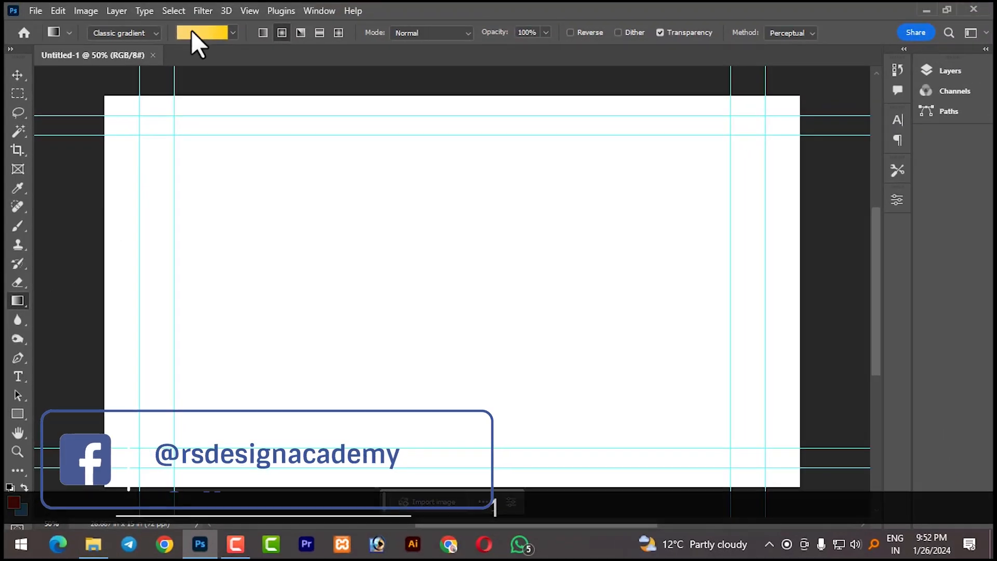
# - Edit the gradient and set its starting color stop to pale yellow (H 41, S 46, B 99)
pyautogui.click(192, 33)
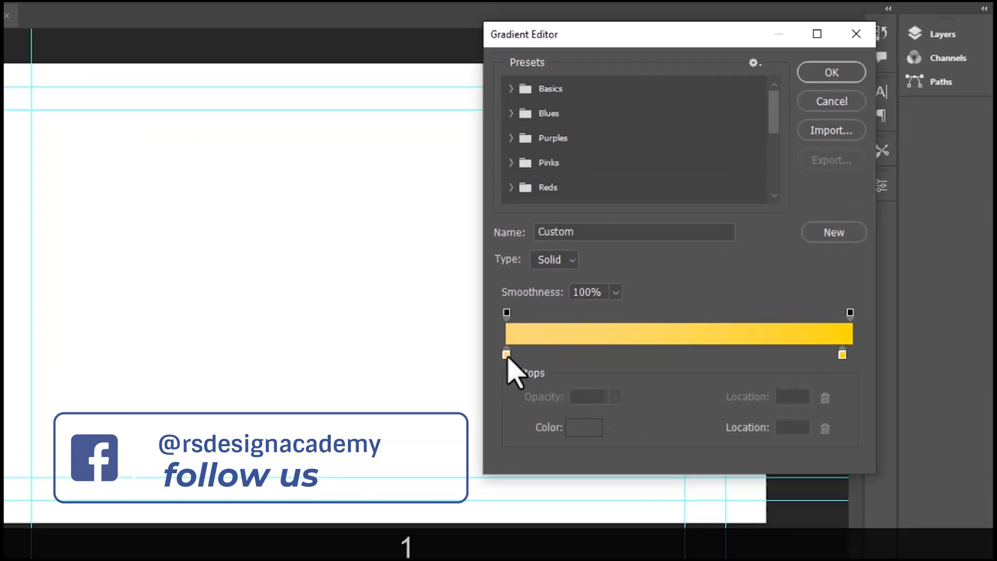
pyautogui.click(579, 343)
pyautogui.click(371, 506)
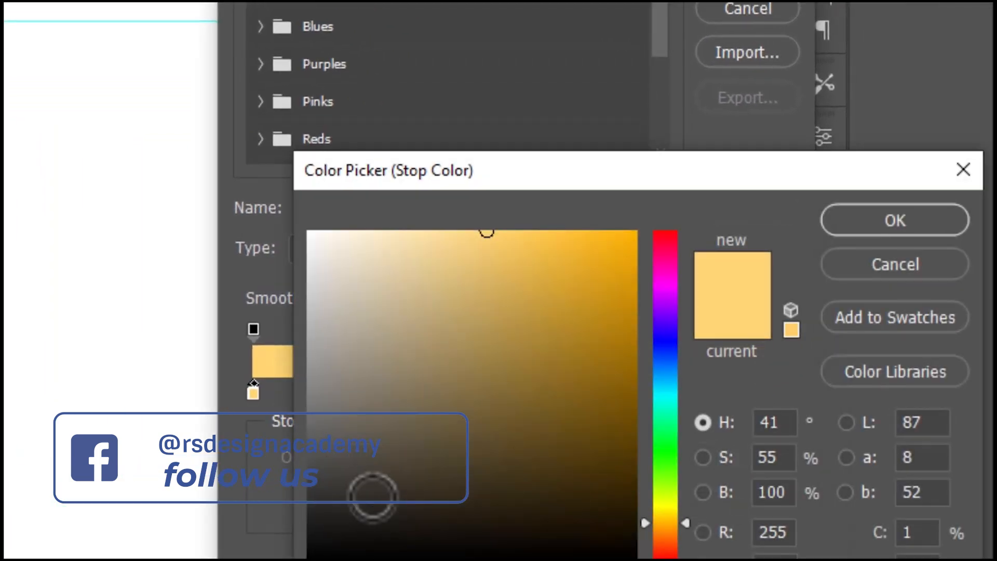
pyautogui.click(462, 237)
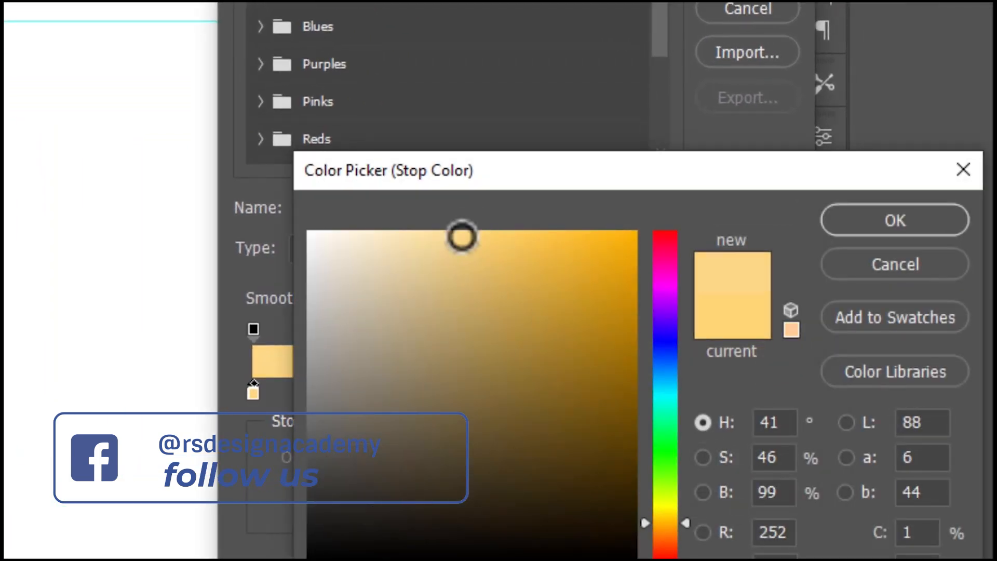
pyautogui.click(877, 228)
# - Set the gradient's end color stop to a fully saturated yellow of hue 48 and accept the gradient
pyautogui.click(764, 392)
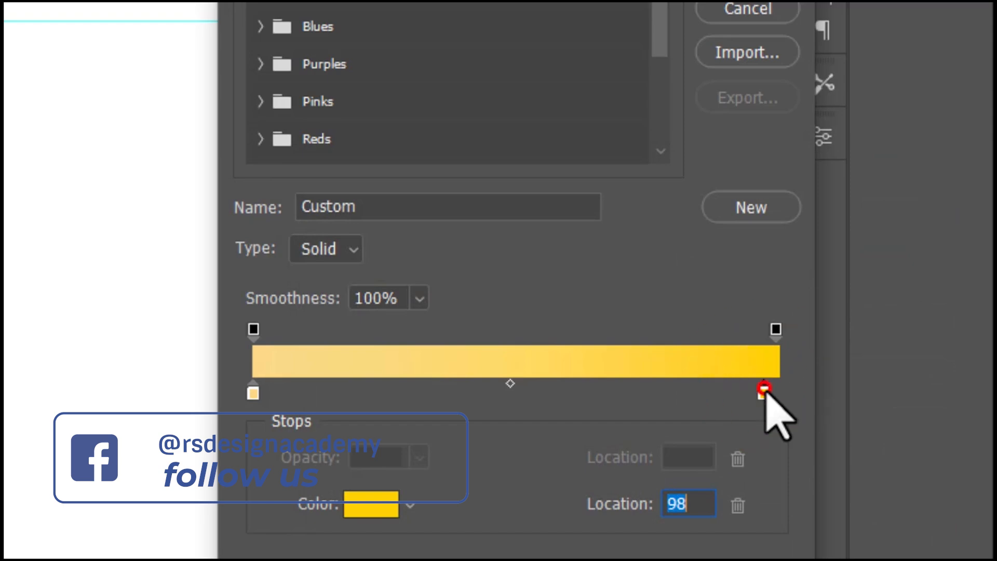
pyautogui.click(363, 506)
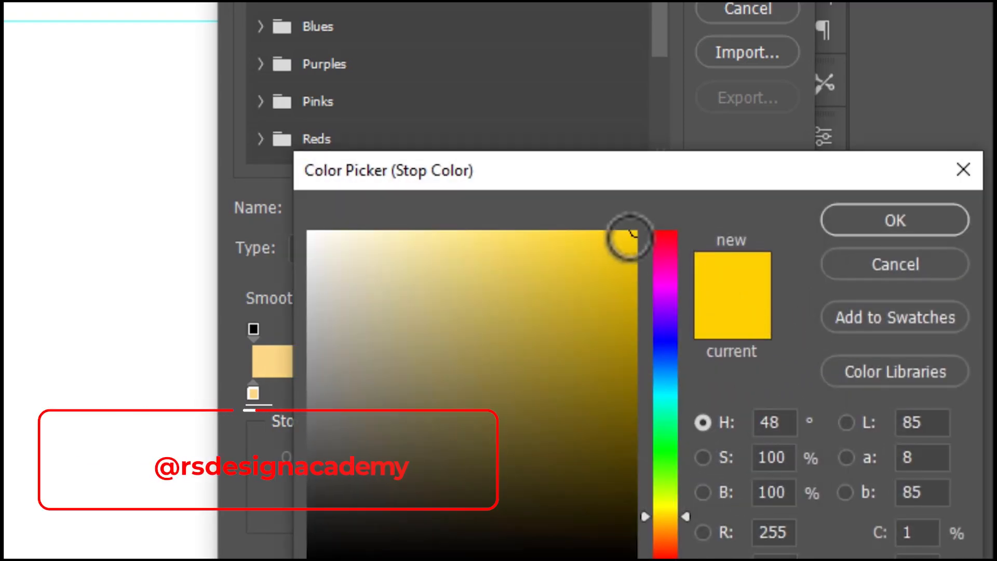
pyautogui.click(636, 236)
pyautogui.click(638, 231)
pyautogui.click(895, 220)
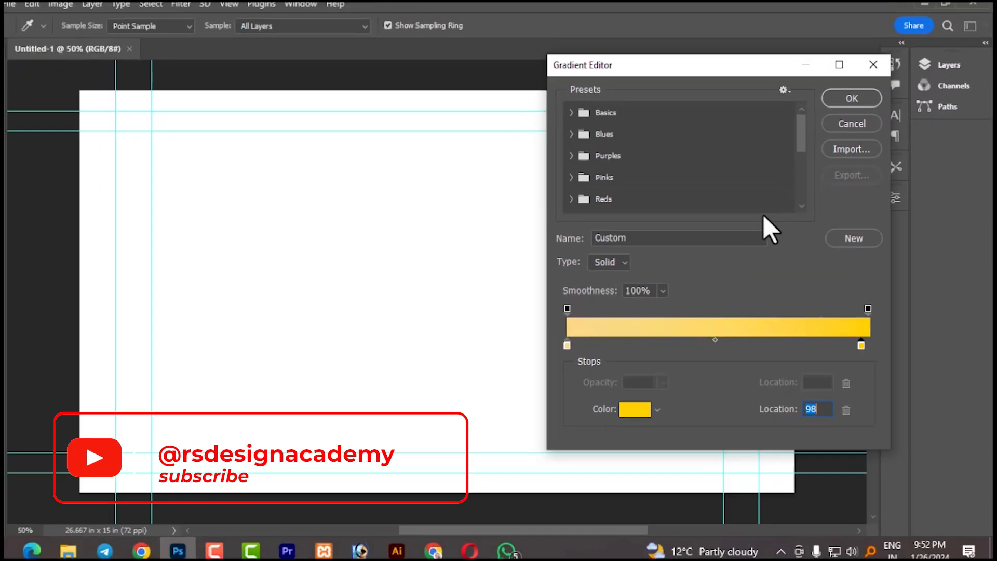
pyautogui.click(865, 103)
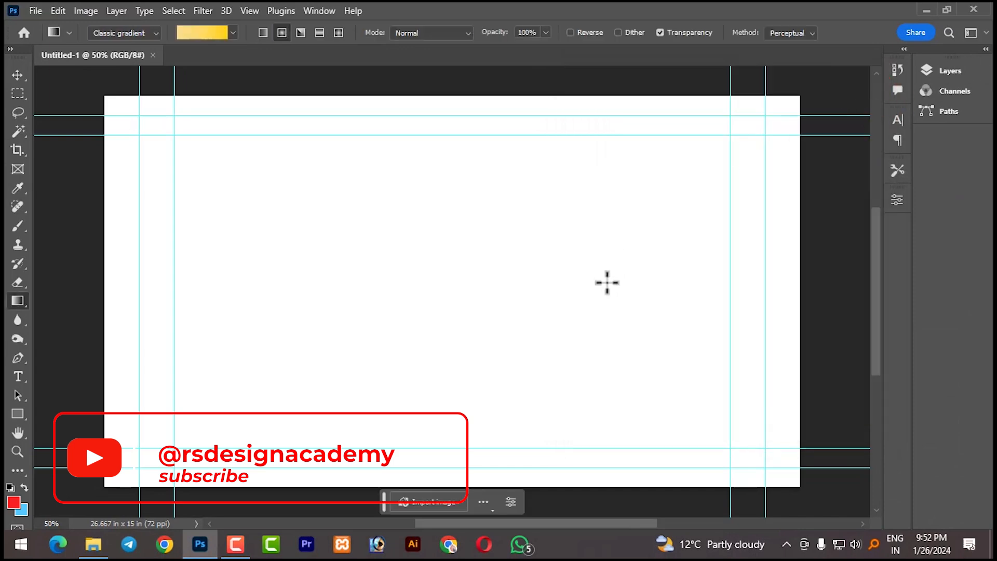
# - Fill the background with the radial yellow gradient, running from the canvas centre to just beyond its upper-left corner
pyautogui.moveTo(477, 293); pyautogui.dragTo(85, 13)
pyautogui.scroll(-4, 416, 207)
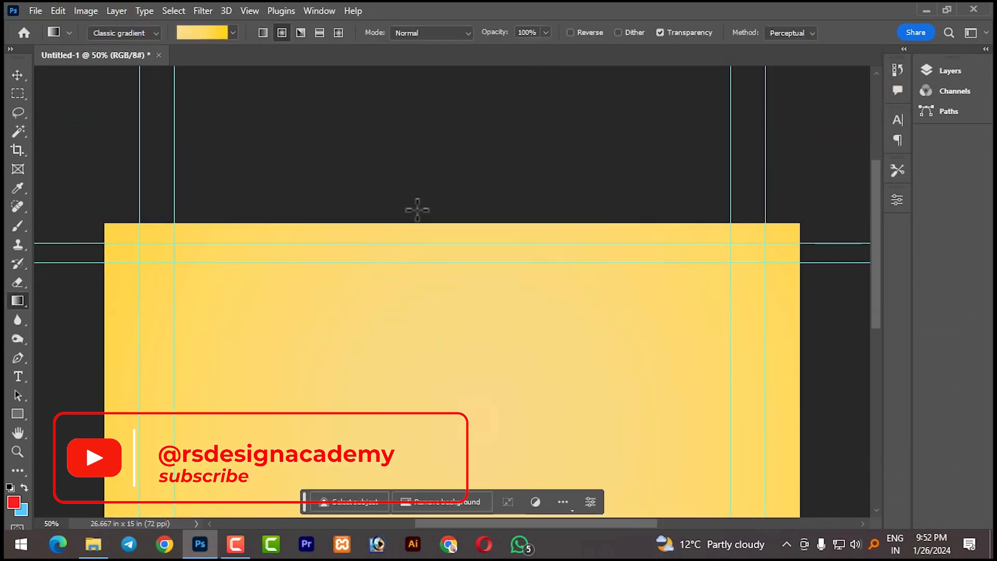
pyautogui.scroll(-3, 425, 262)
pyautogui.moveTo(455, 294); pyautogui.dragTo(85, 72)
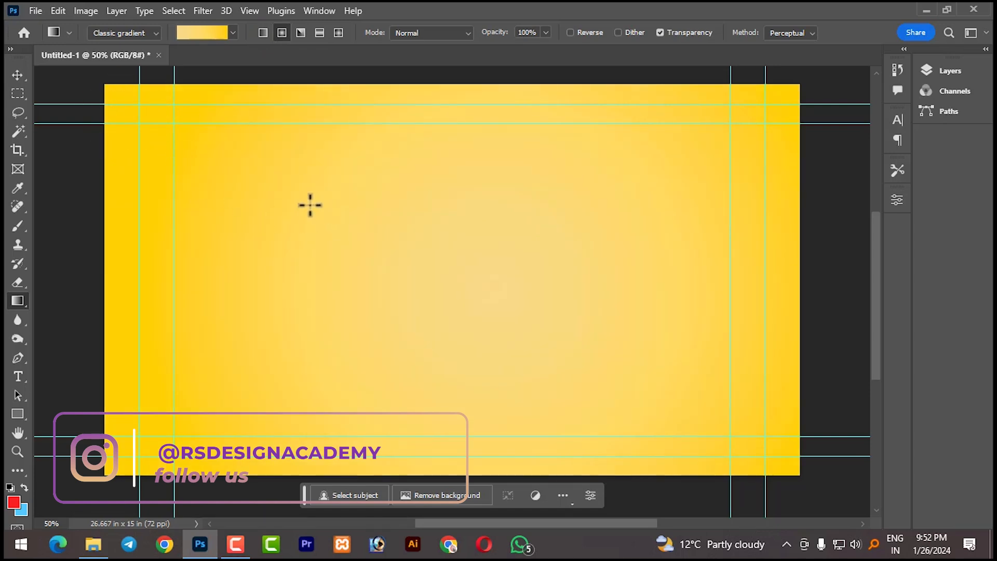
# - Place young-woman-beautiful-dress-hat.png from the Source File 72 folder into the document as a new layer
pyautogui.click(16, 76)
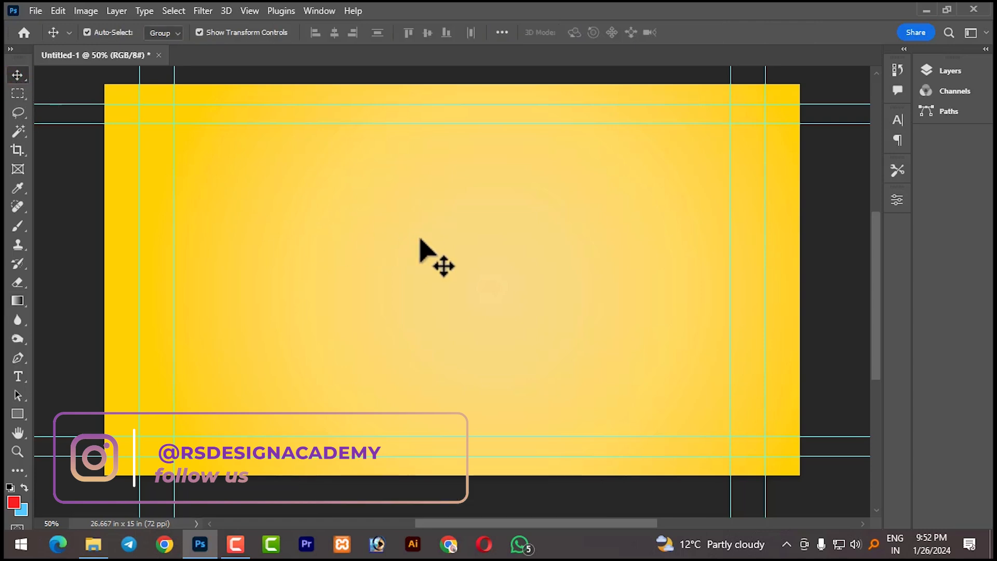
pyautogui.click(93, 546)
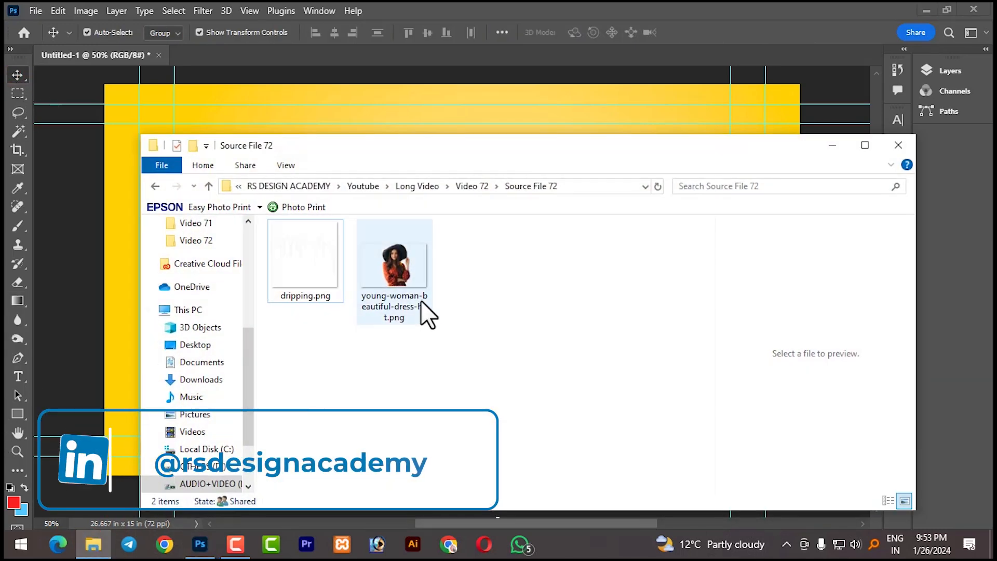
pyautogui.click(383, 272)
pyautogui.moveTo(401, 273); pyautogui.dragTo(482, 117)
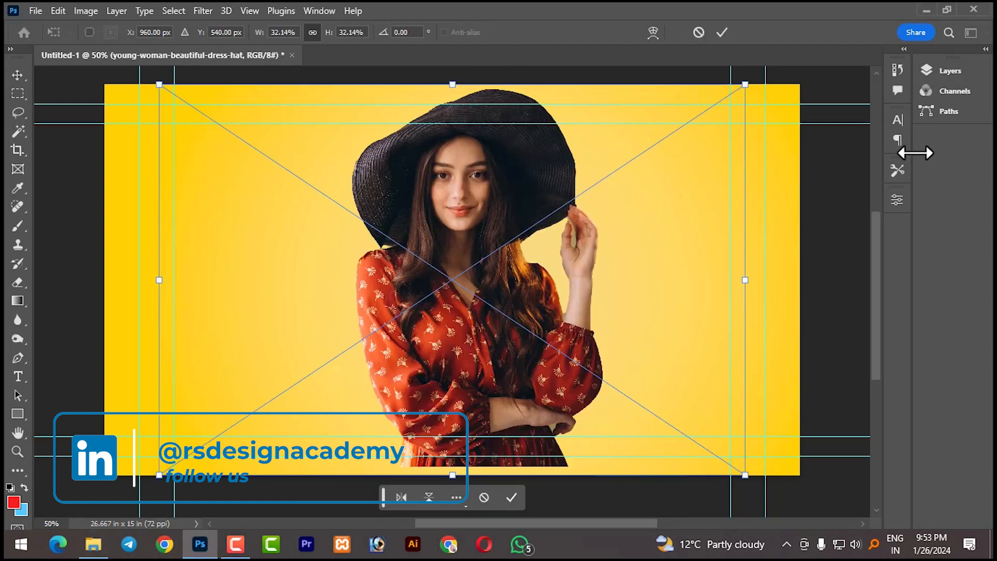
pyautogui.click(930, 70)
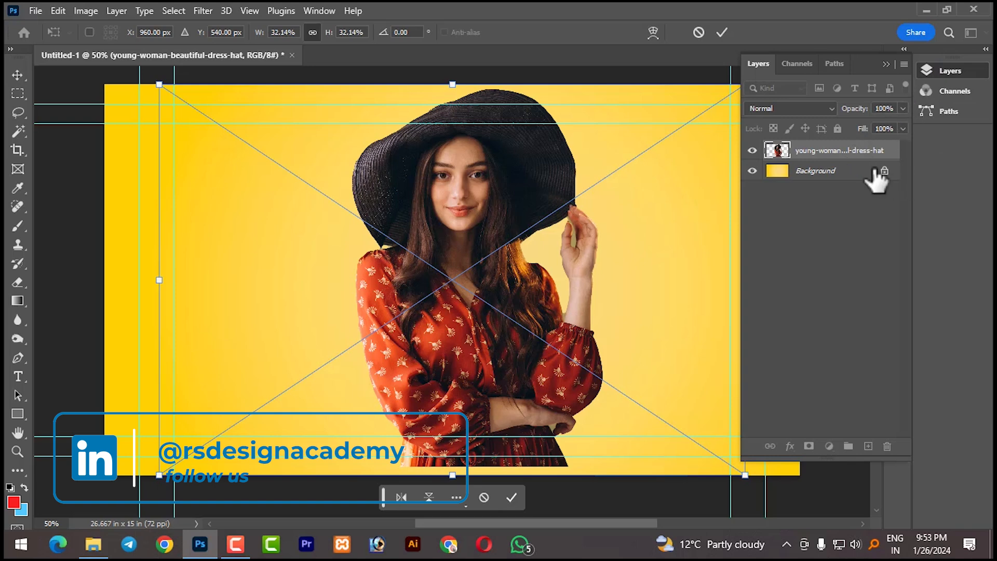
pyautogui.click(722, 32)
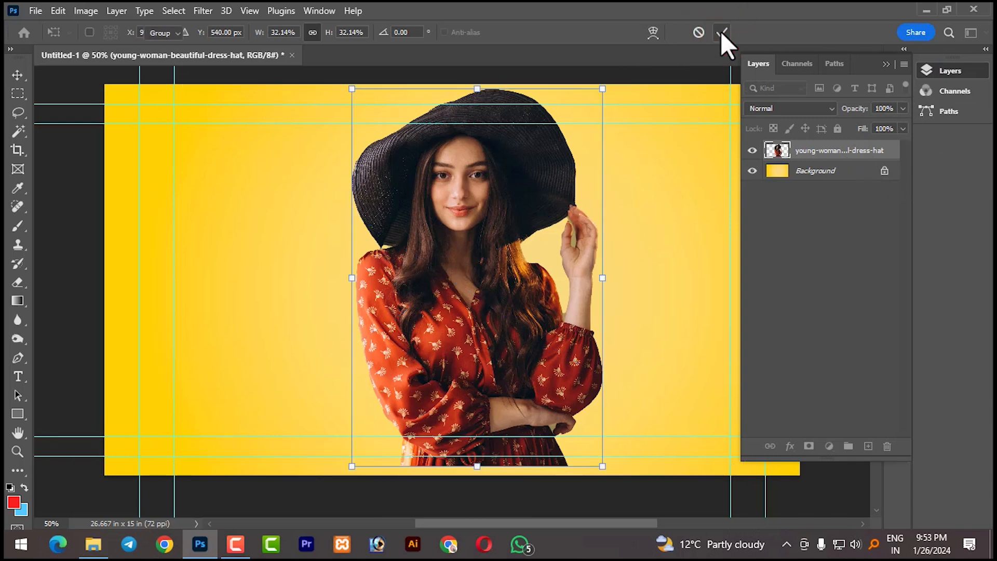
# - Align the woman image to the horizontal and vertical centre of the canvas, then clear the selection
pyautogui.moveTo(474, 289); pyautogui.dragTo(475, 287)
pyautogui.click(664, 293)
pyautogui.click(515, 299)
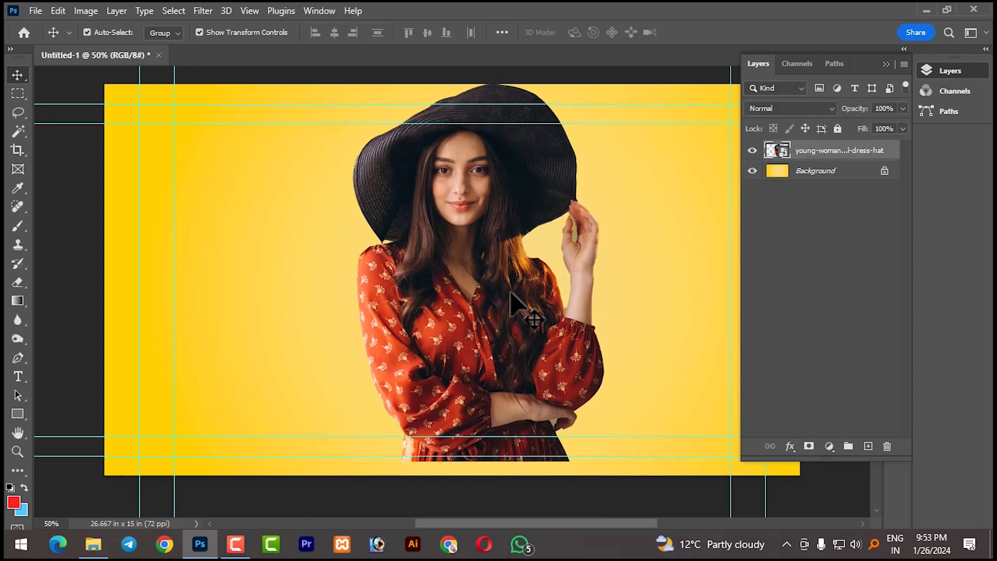
pyautogui.hotkey('ctrl', 'a')
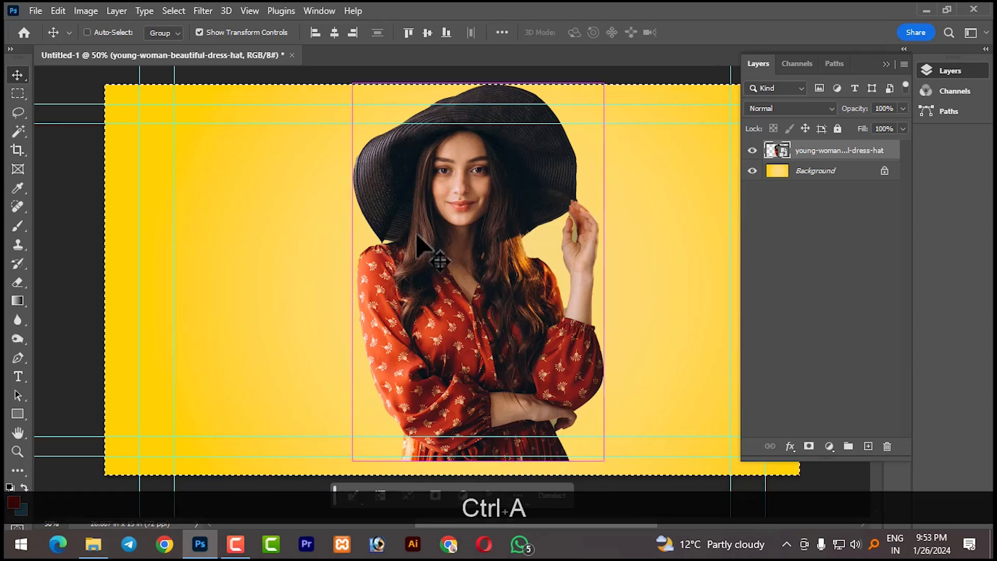
pyautogui.click(334, 33)
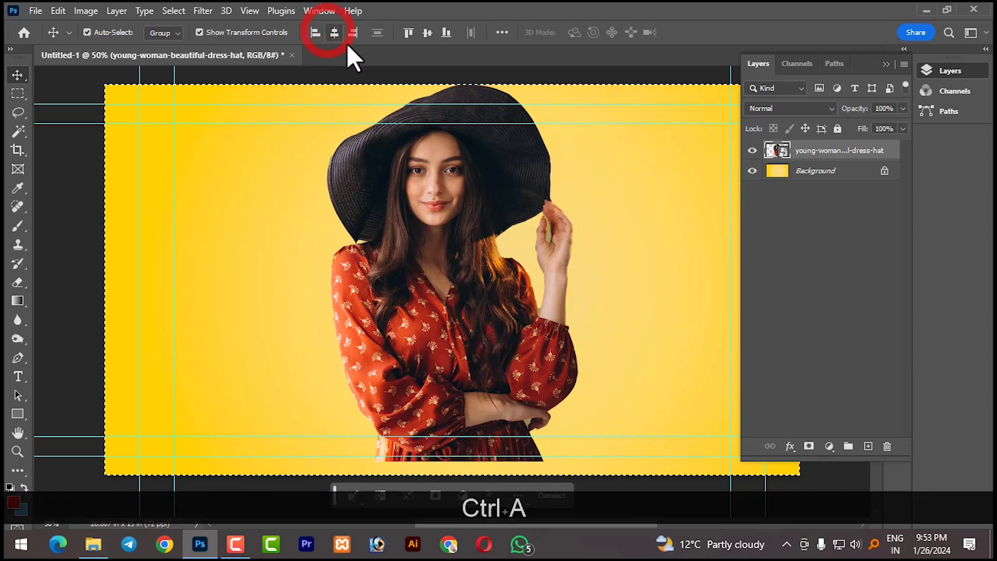
pyautogui.click(427, 33)
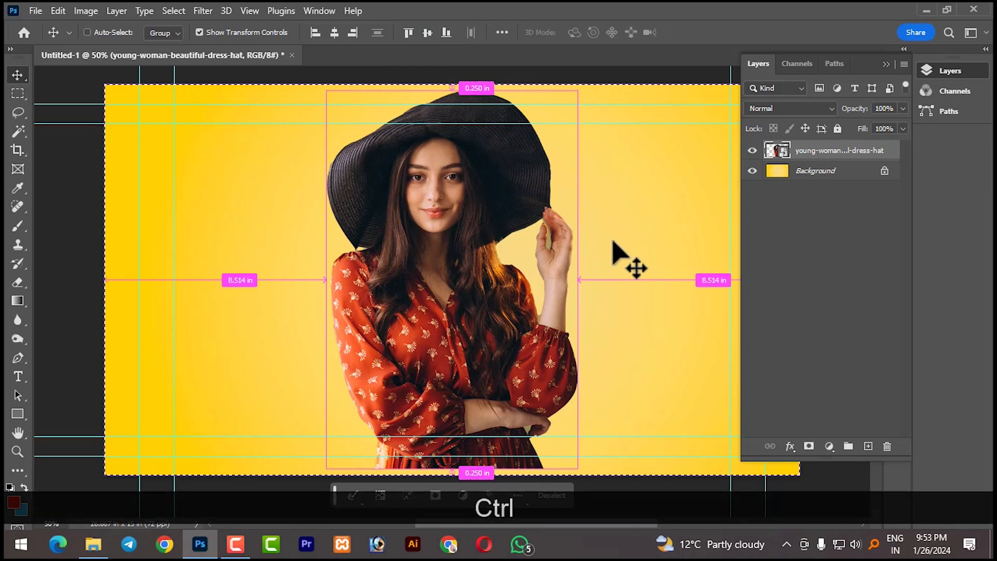
pyautogui.hotkey('ctrl', 'd')
# - Collapse the layer list and nudge the woman image slightly up and toward the right side of the canvas
pyautogui.click(886, 64)
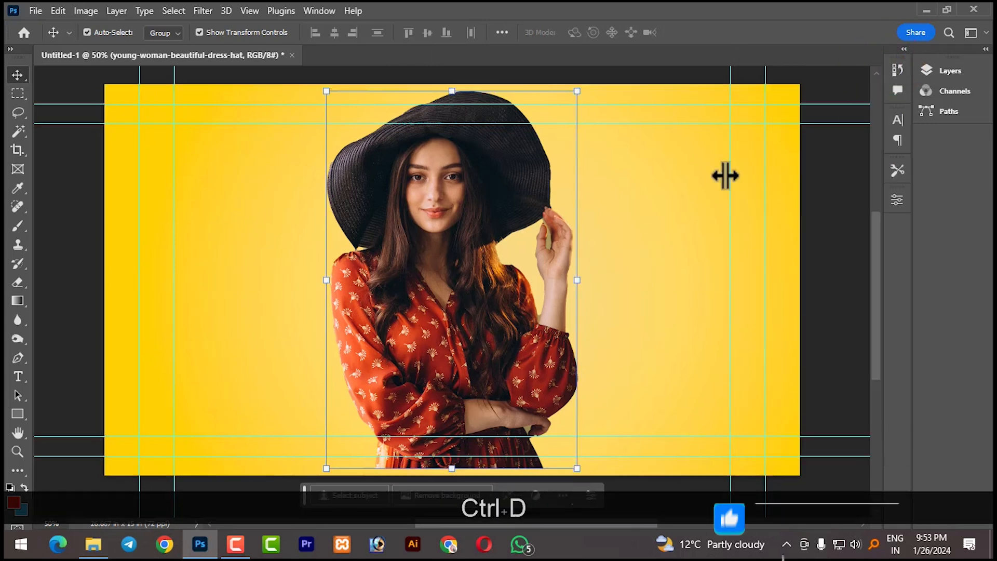
pyautogui.click(685, 208)
pyautogui.moveTo(451, 255); pyautogui.dragTo(452, 295)
pyautogui.click(93, 544)
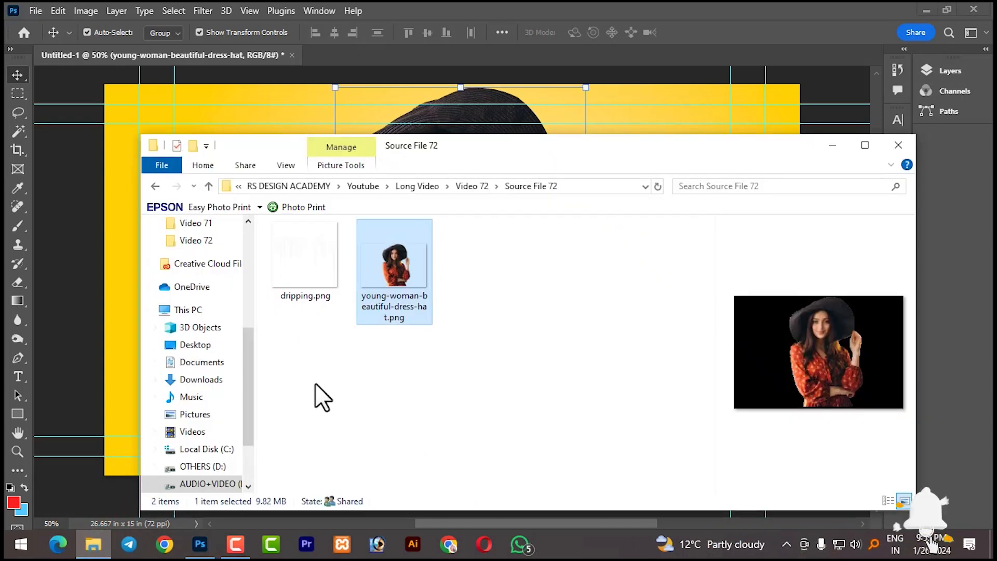
pyautogui.click(294, 271)
pyautogui.moveTo(304, 275); pyautogui.dragTo(491, 139)
pyautogui.click(834, 144)
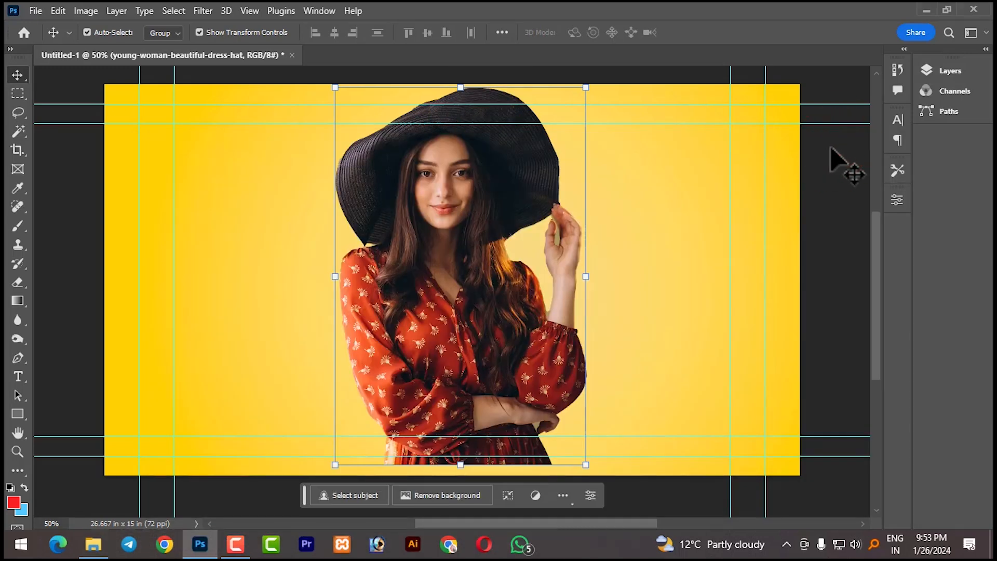
# - Place dripping.png at 100% scale over the woman's lower body, centred at X 954 px and Y 832 px
pyautogui.click(93, 544)
pyautogui.moveTo(309, 270); pyautogui.dragTo(114, 330)
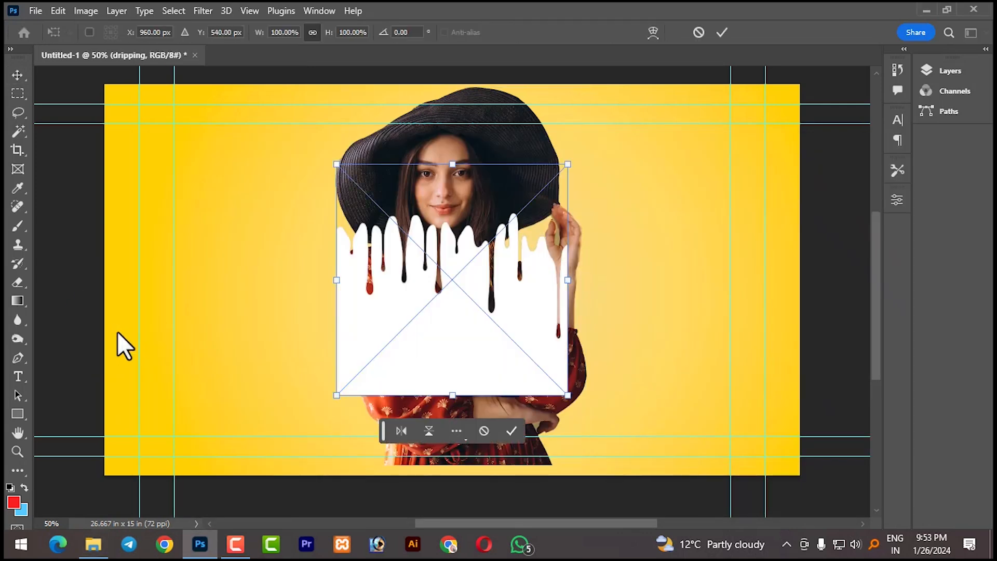
pyautogui.moveTo(430, 325); pyautogui.dragTo(491, 457)
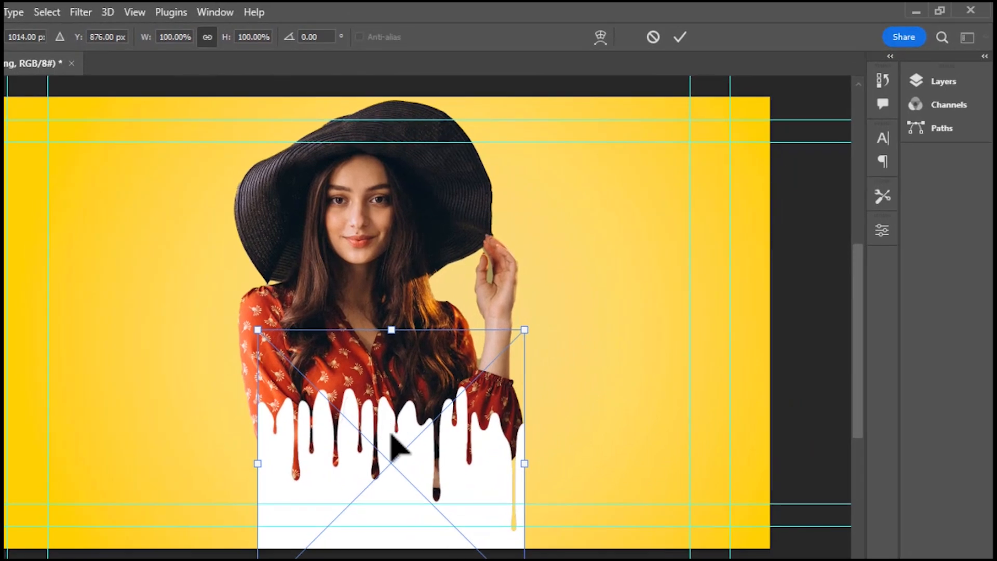
pyautogui.moveTo(414, 459); pyautogui.dragTo(387, 443)
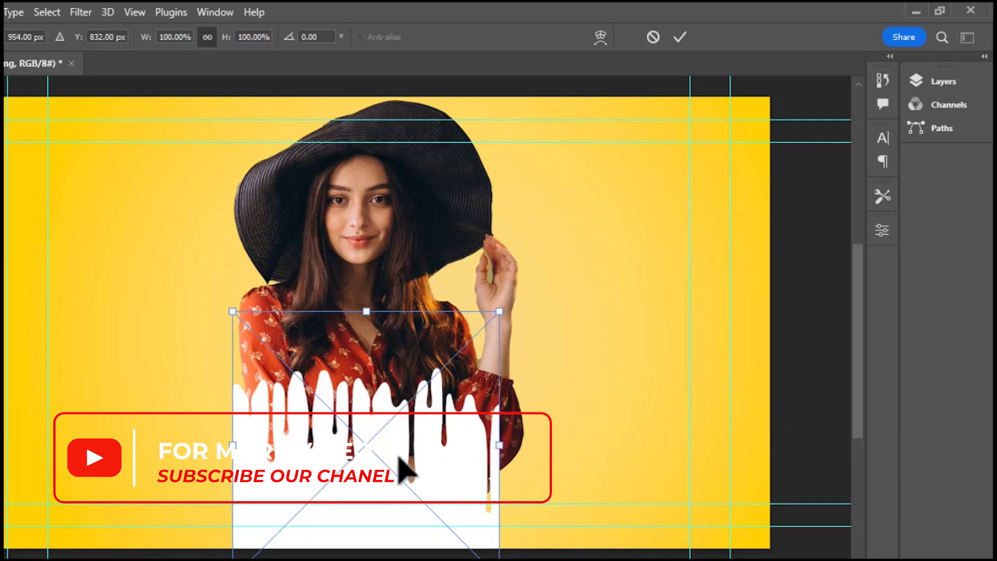
pyautogui.click(935, 83)
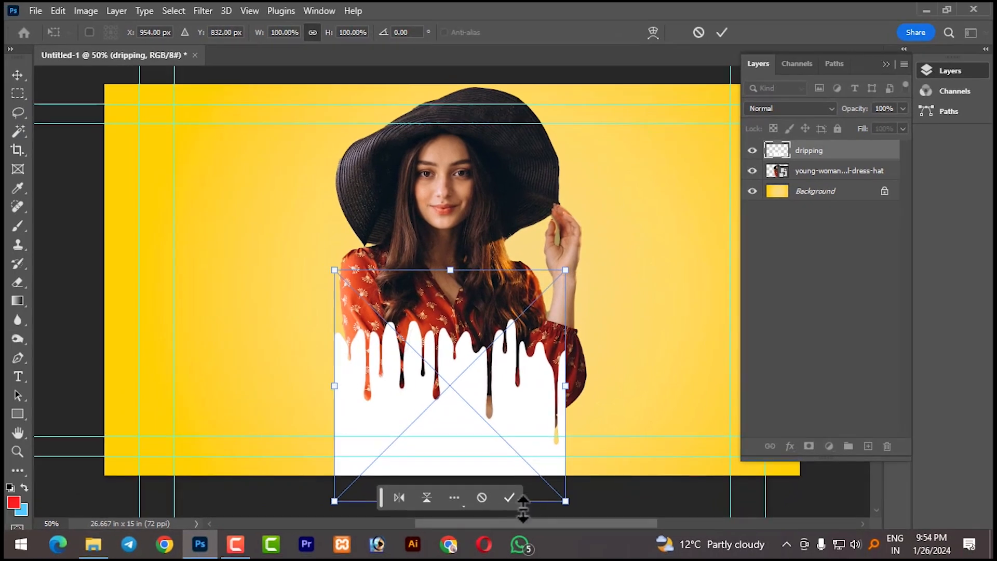
pyautogui.click(513, 499)
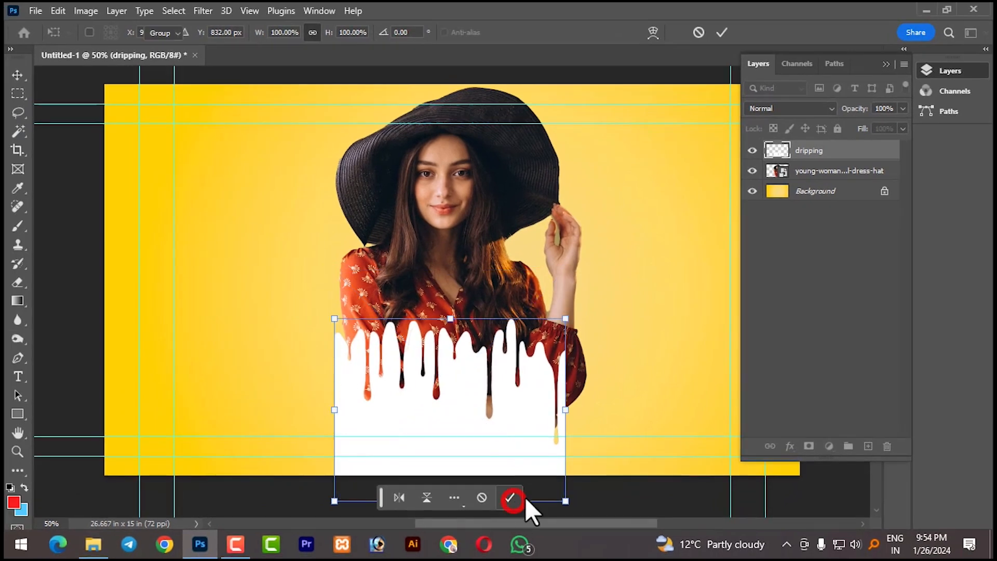
pyautogui.click(530, 425)
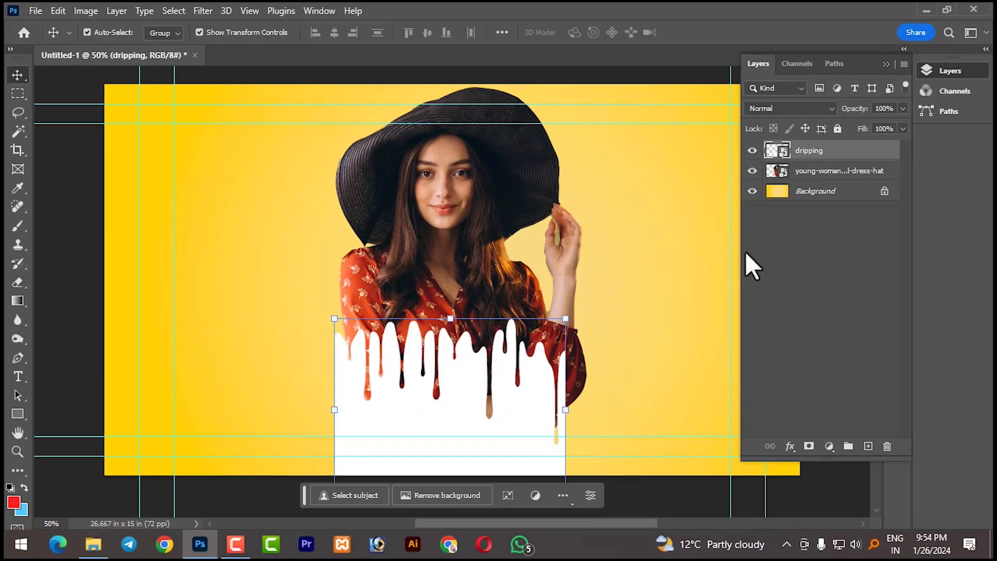
# - Load the dripping layer's shape as a selection and hide that layer
pyautogui.press('ctrl')
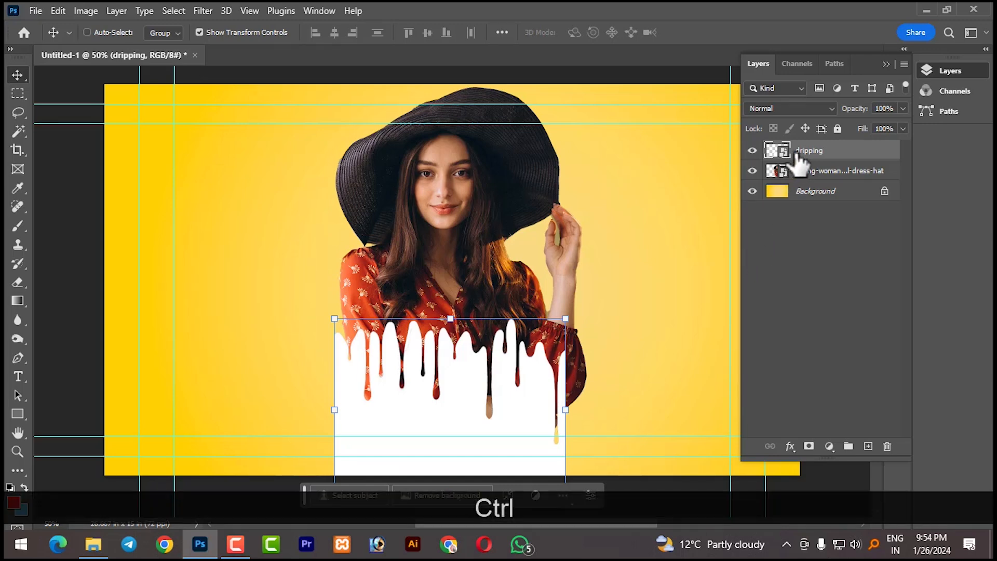
pyautogui.keyDown('ctrl'); pyautogui.click(777, 157); pyautogui.keyUp('ctrl')
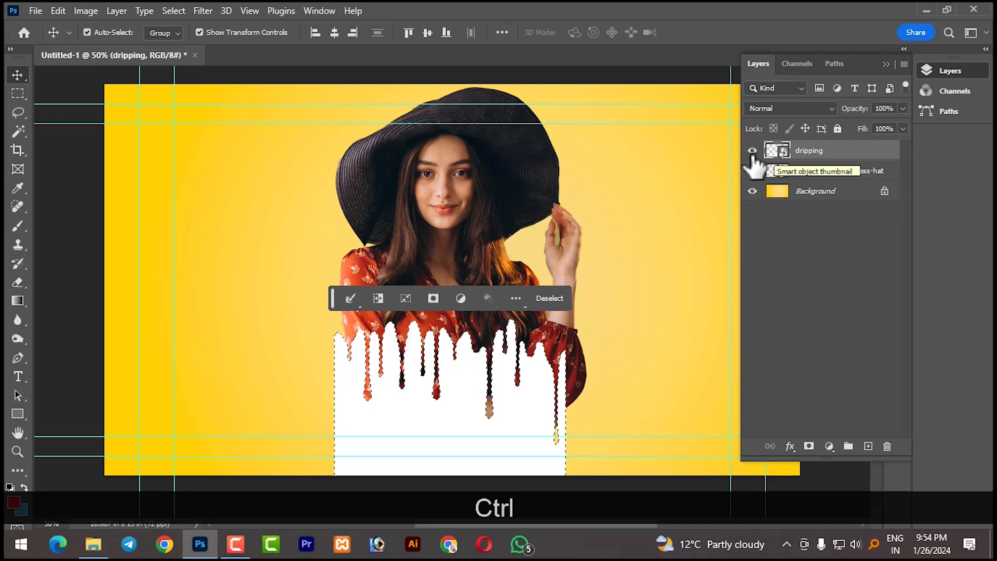
pyautogui.click(752, 150)
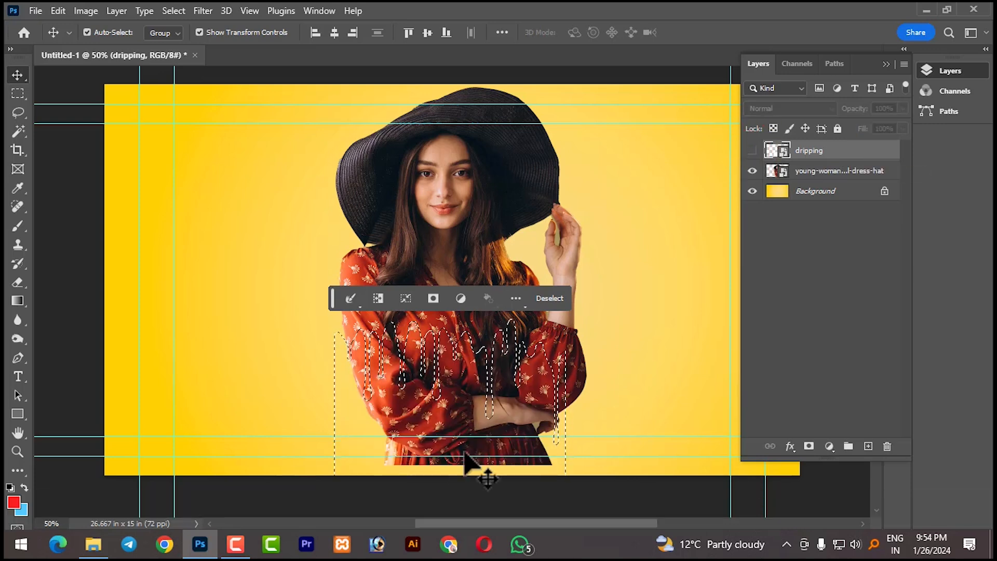
# - Rasterize the woman image's layer while keeping the drip-shaped selection active
pyautogui.click(796, 171)
pyautogui.rightClick(796, 171)
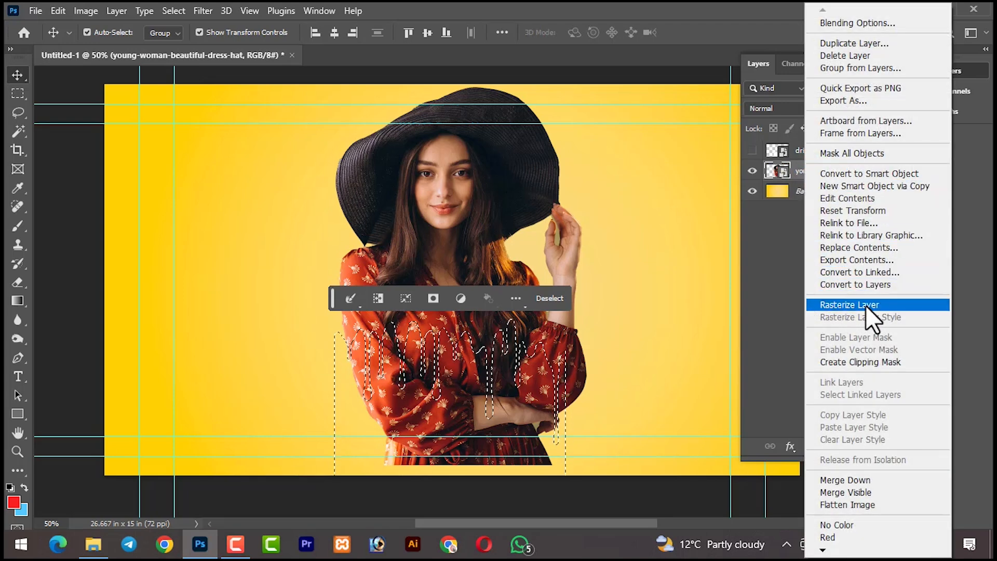
pyautogui.click(863, 304)
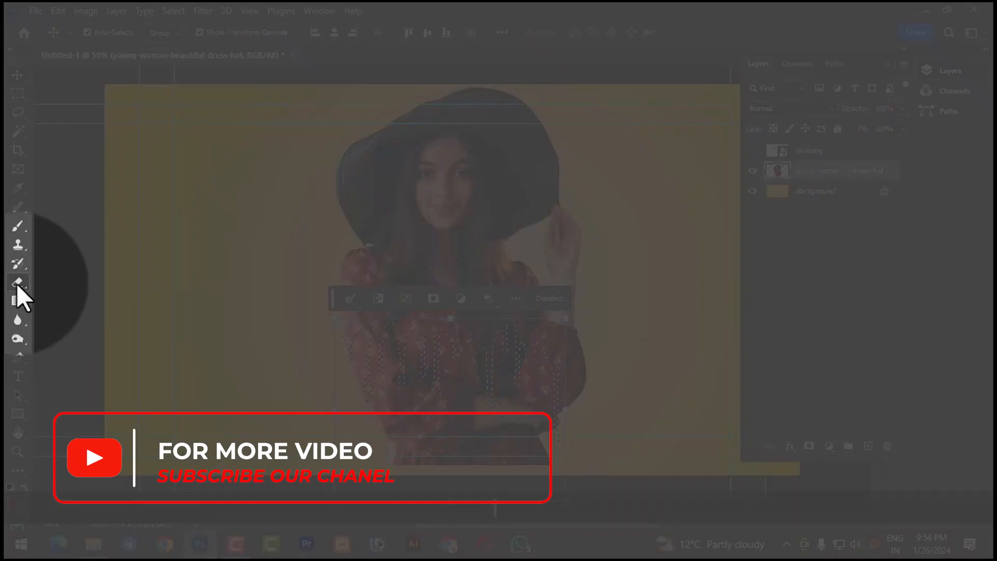
# - Erase the woman's lower body inside the drip-shaped selection with the Eraser tool and clear the selection
pyautogui.rightClick(16, 283)
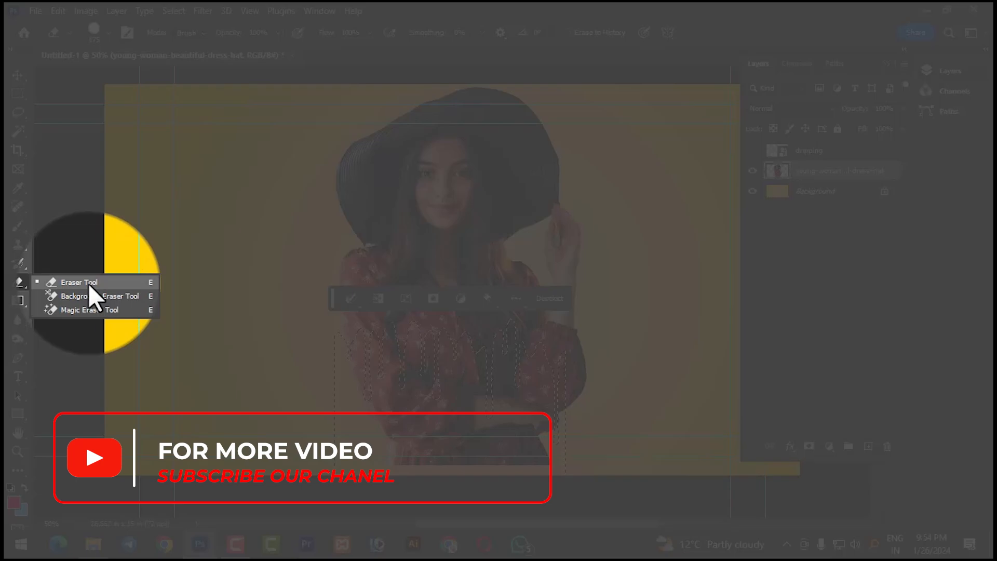
pyautogui.click(114, 282)
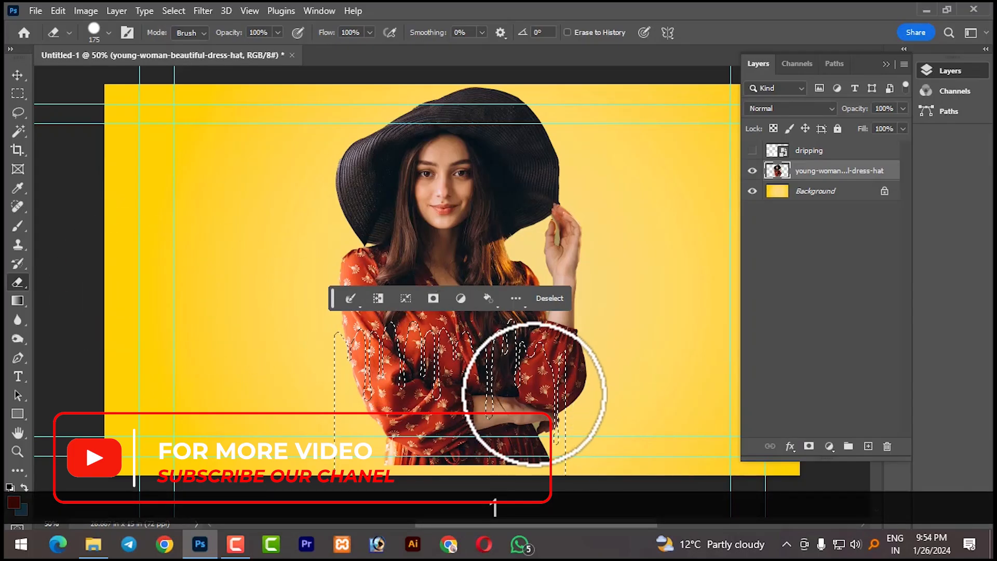
pyautogui.moveTo(484, 418)
pyautogui.mouseDown()
pyautogui.moveTo(363, 379)
pyautogui.moveTo(574, 351)
pyautogui.moveTo(294, 343)
pyautogui.moveTo(597, 430)
pyautogui.moveTo(528, 423)
pyautogui.moveTo(507, 383)
pyautogui.moveTo(634, 442)
pyautogui.mouseUp()
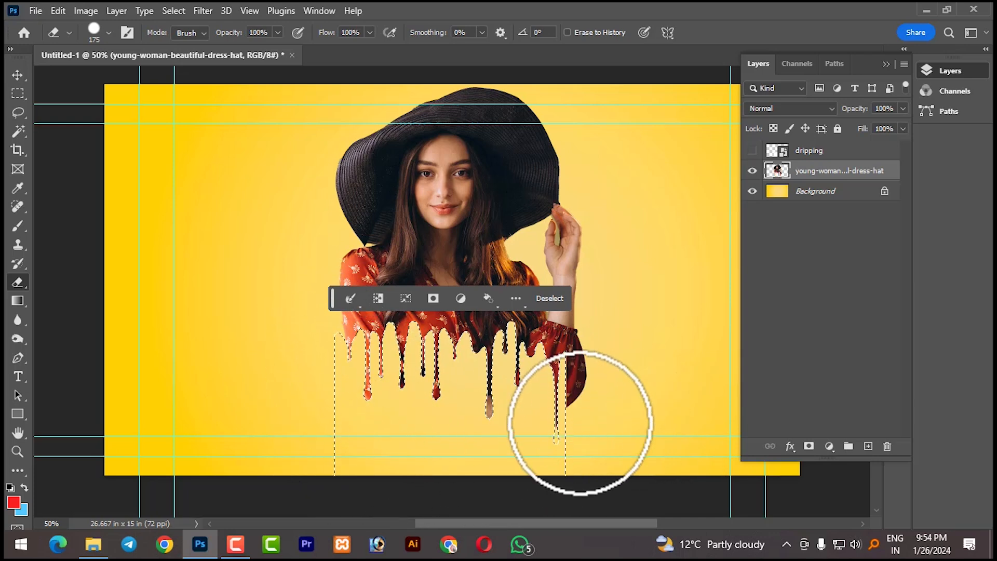
pyautogui.hotkey('ctrl', 'd')
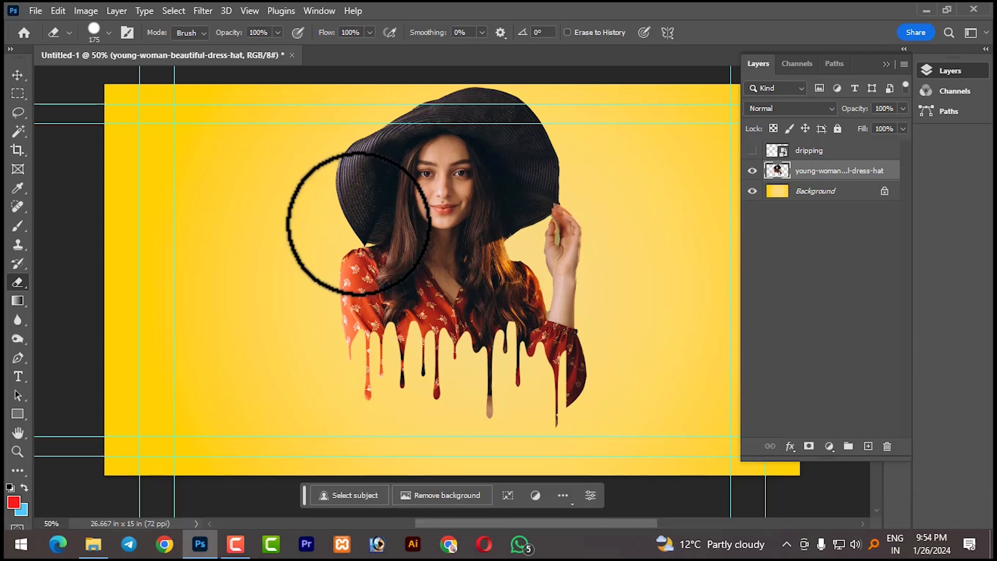
pyautogui.click(17, 75)
pyautogui.click(191, 223)
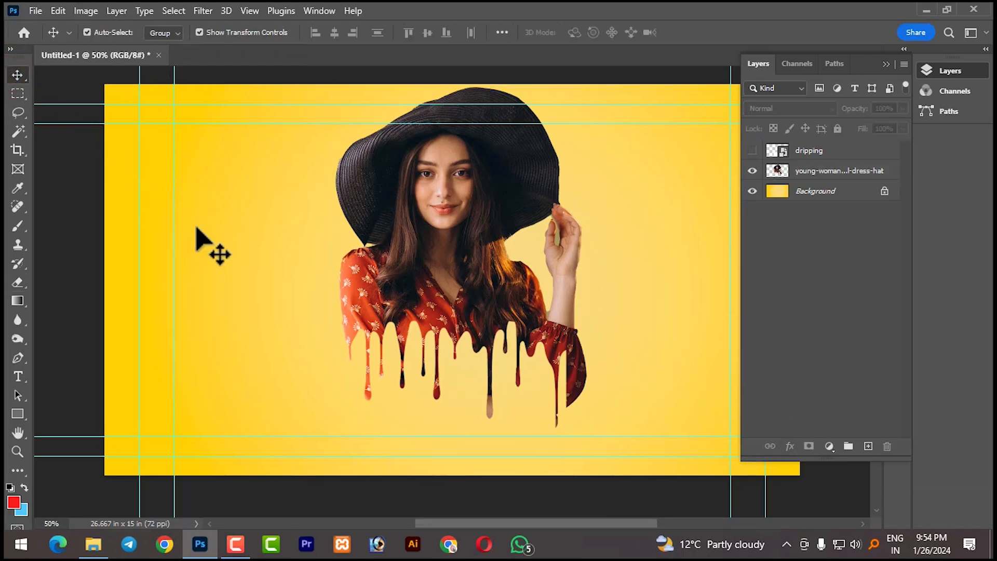
# - Add a new empty layer and place it between the woman's layer and the Background
pyautogui.click(812, 171)
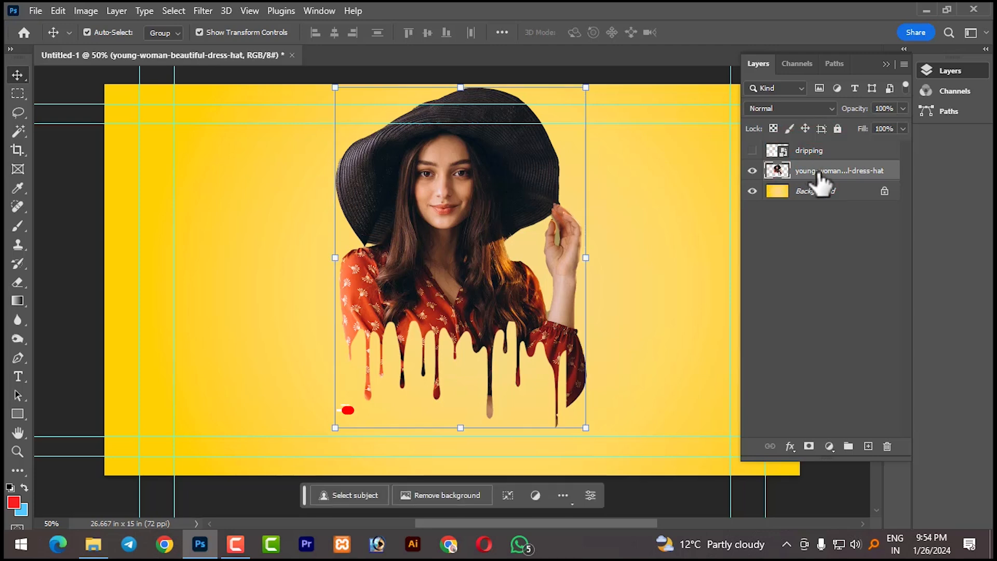
pyautogui.click(867, 446)
pyautogui.moveTo(825, 179); pyautogui.dragTo(827, 200)
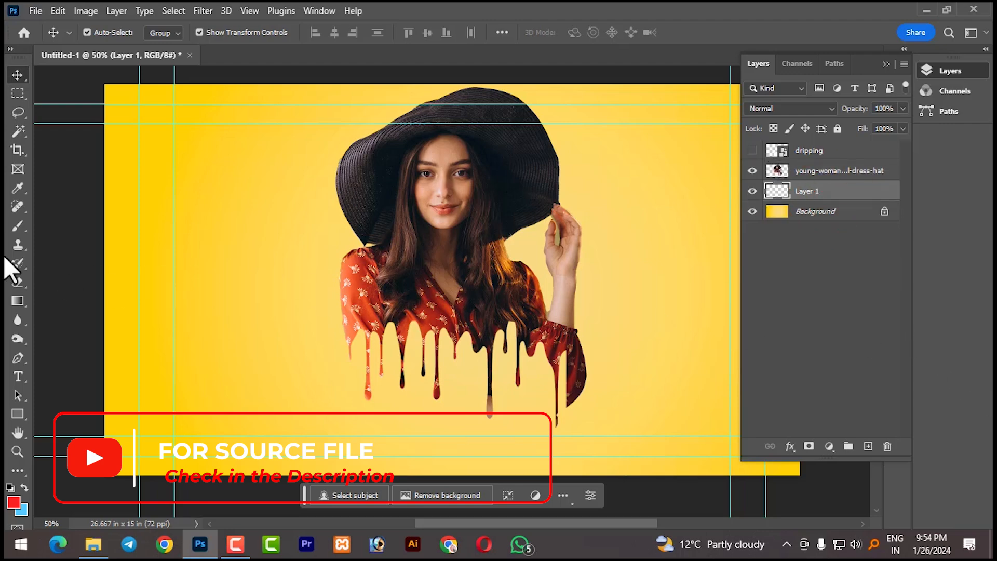
# - Choose the Soft Round brush from the General Brushes group for the Brush tool
pyautogui.click(20, 227)
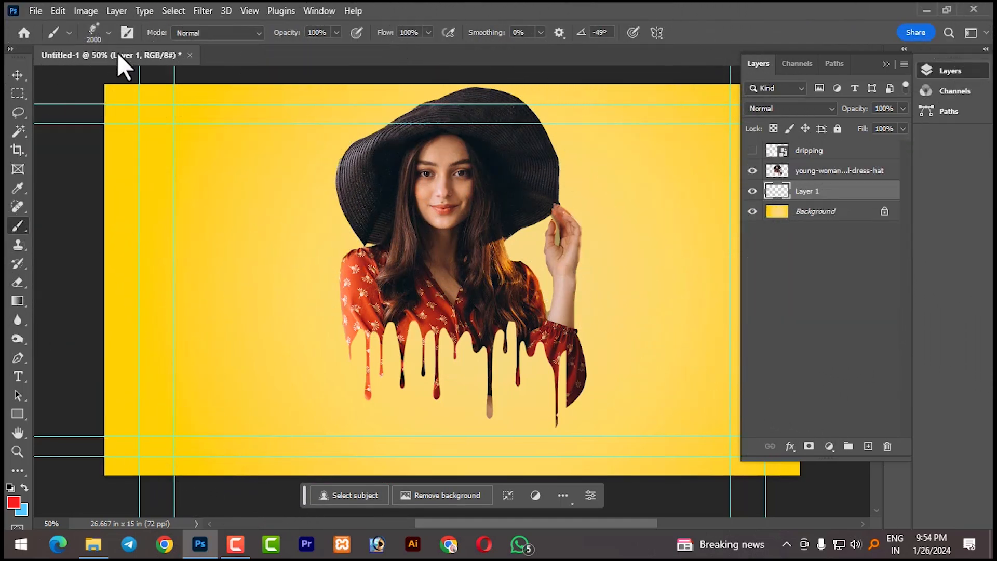
pyautogui.click(107, 33)
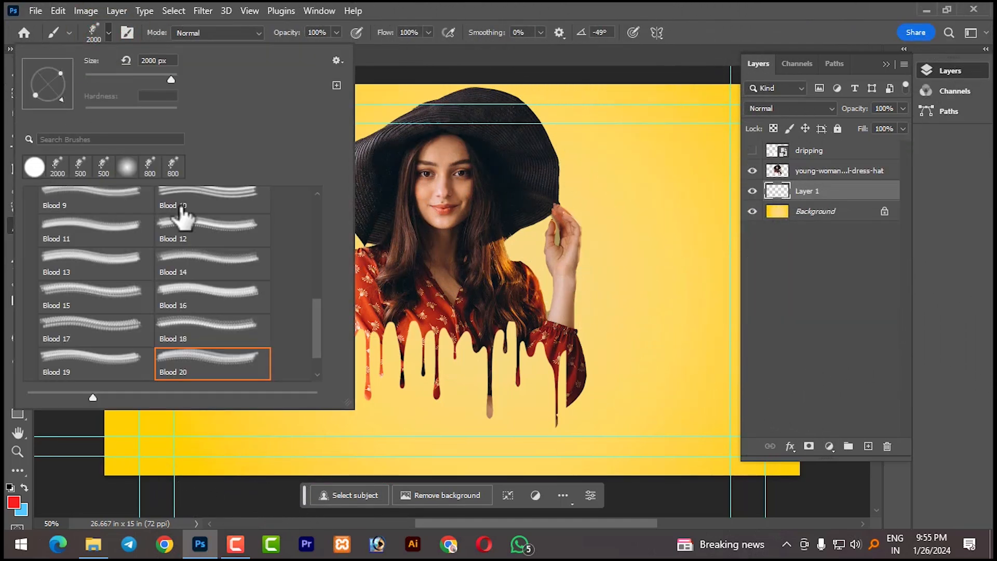
pyautogui.moveTo(310, 309)
pyautogui.mouseDown()
pyautogui.moveTo(304, 229)
pyautogui.moveTo(301, 249)
pyautogui.mouseUp()
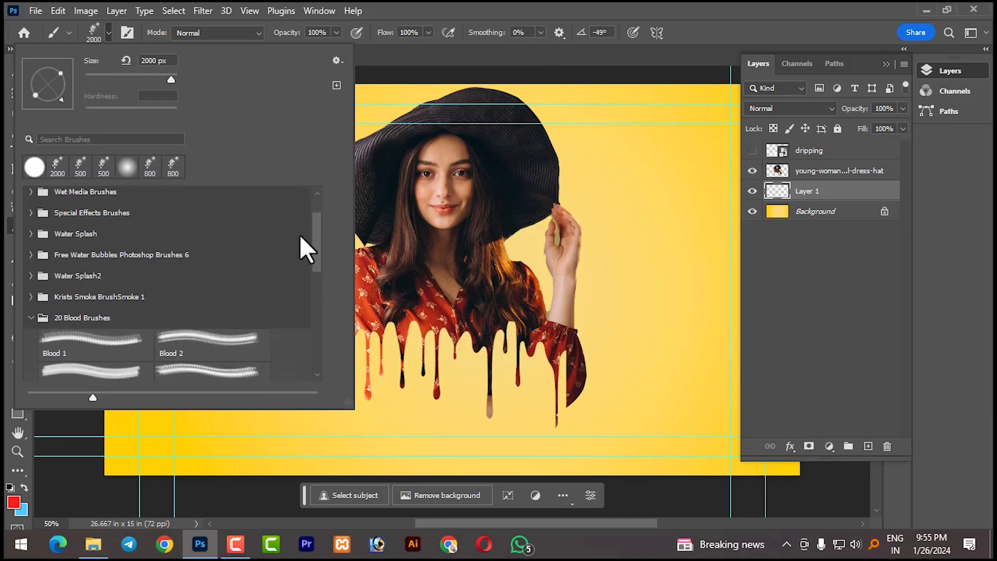
pyautogui.click(31, 313)
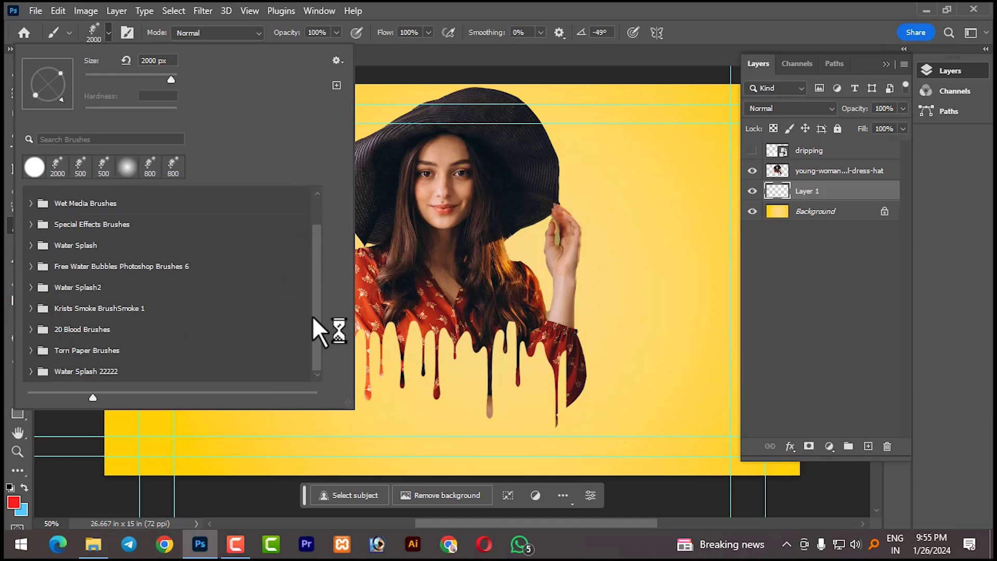
pyautogui.moveTo(313, 316); pyautogui.dragTo(311, 223)
pyautogui.click(31, 197)
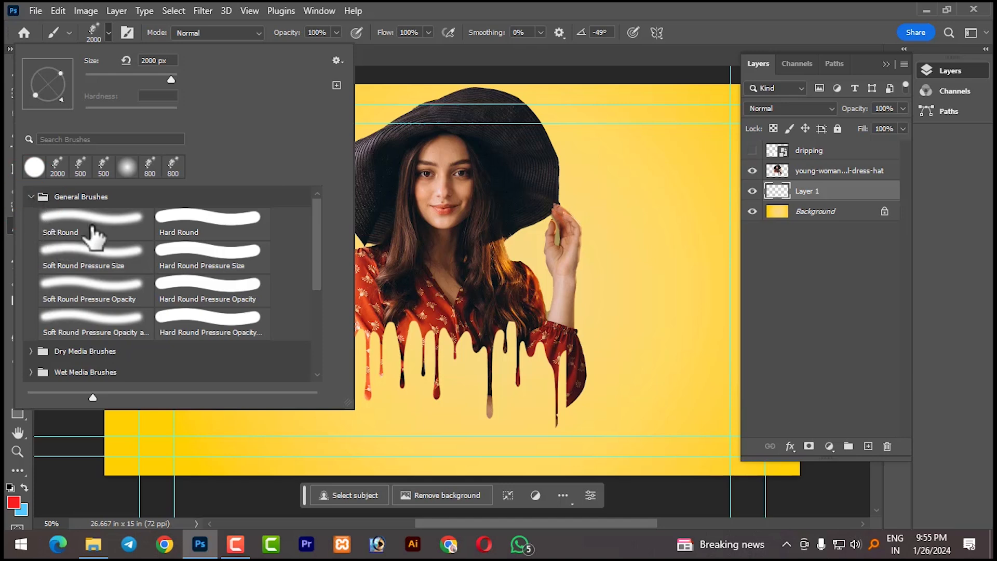
pyautogui.click(93, 219)
pyautogui.click(565, 5)
# - Set the brush flow to 17% and reduce the brush size to 1200 px
pyautogui.moveTo(429, 31); pyautogui.dragTo(409, 45)
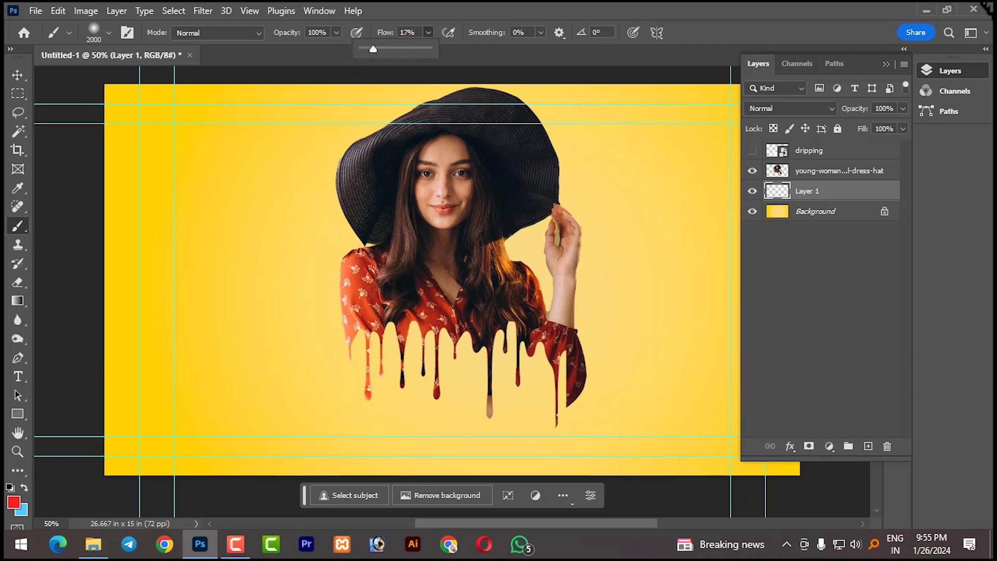
pyautogui.press('[')
pyautogui.press('[')
pyautogui.press('[')
pyautogui.press('[')
pyautogui.press('[')
pyautogui.press('[')
pyautogui.press('[')
pyautogui.press('[')
pyautogui.click(465, 327)
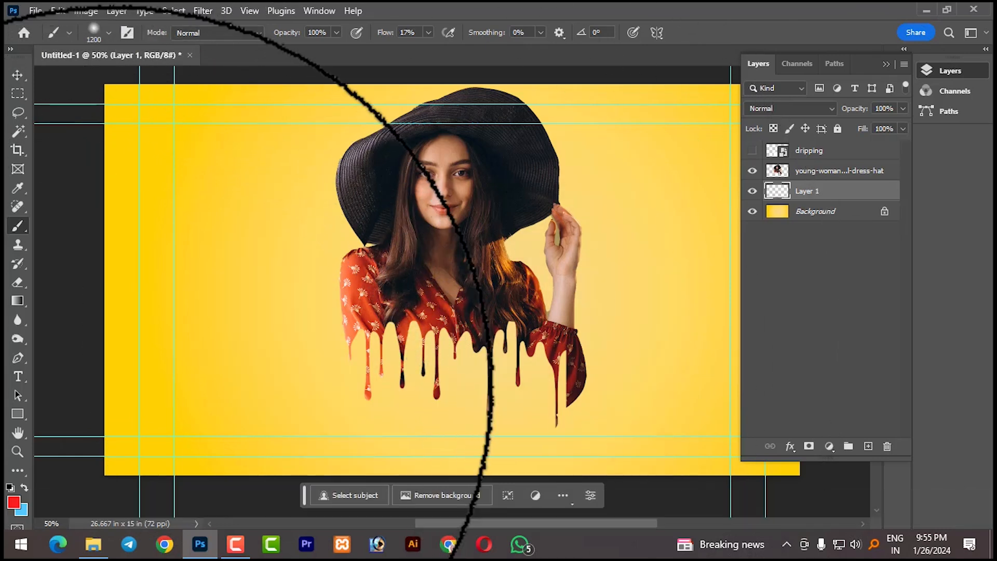
# - Change the foreground colour to near-black, hex 1d1d1d
pyautogui.click(13, 503)
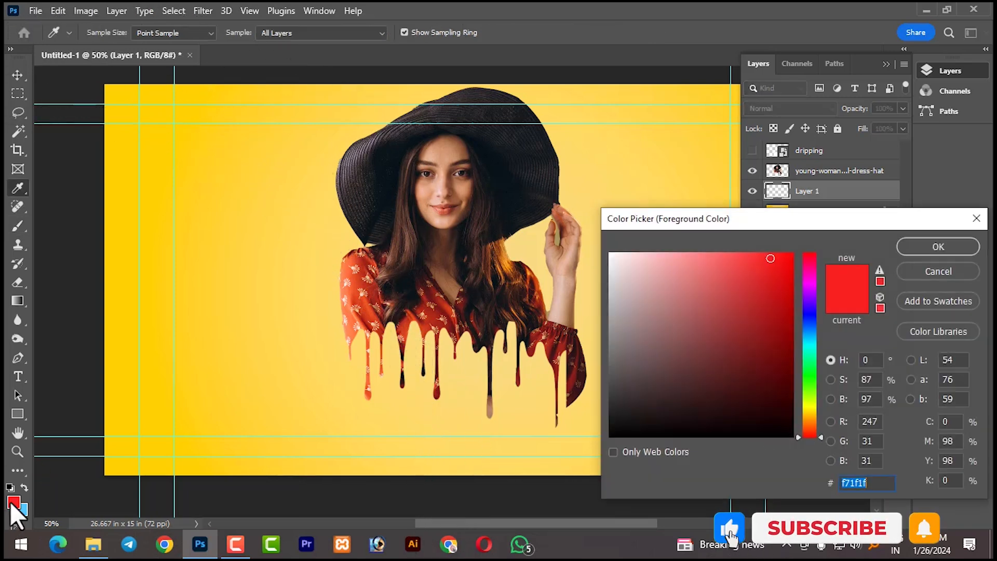
pyautogui.click(612, 434)
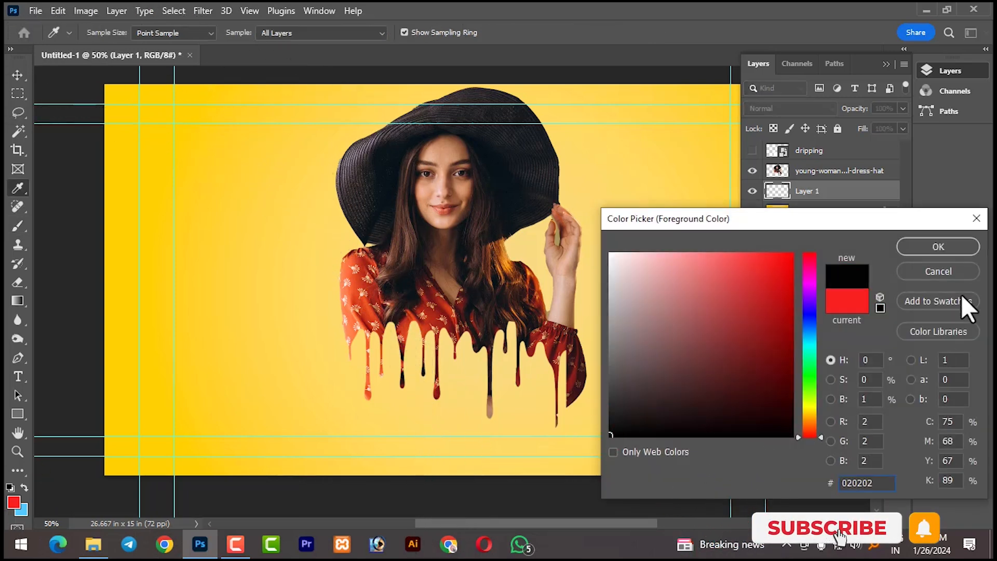
pyautogui.click(939, 248)
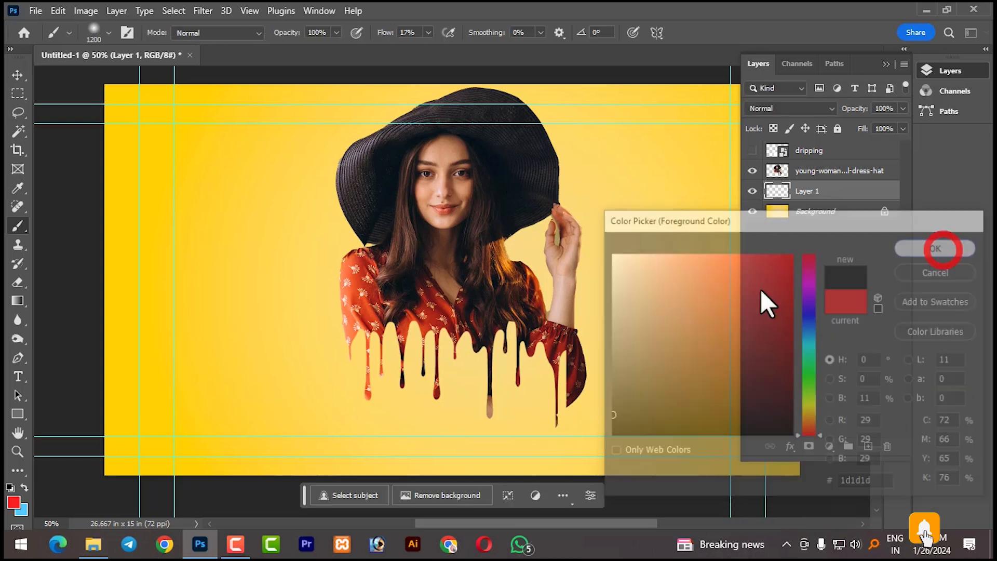
# - Build up a soft dark shadow behind the woman on Layer 1 with four brush dabs at the same spot
pyautogui.click(474, 316)
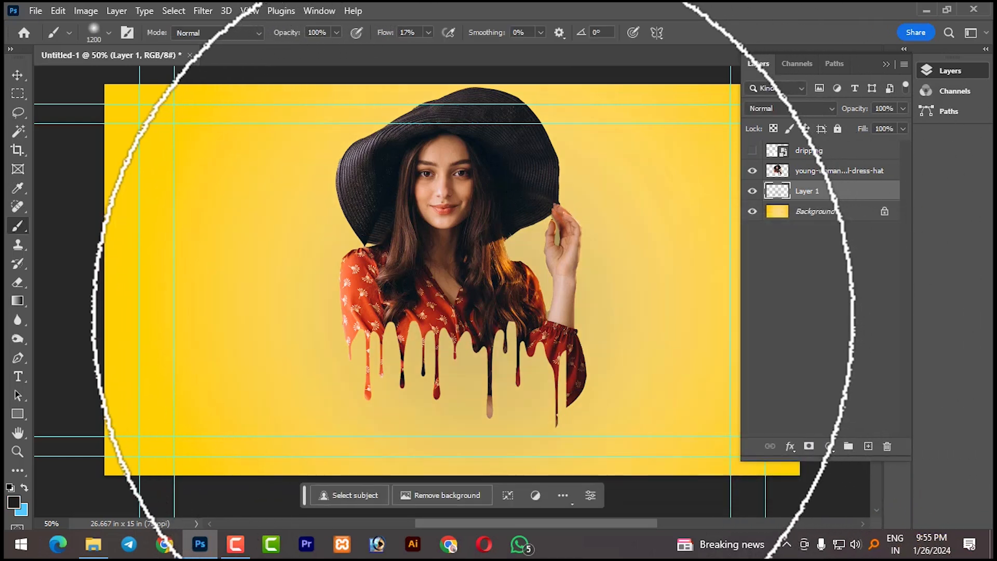
pyautogui.click(473, 317)
pyautogui.click(473, 317)
pyautogui.click(473, 317)
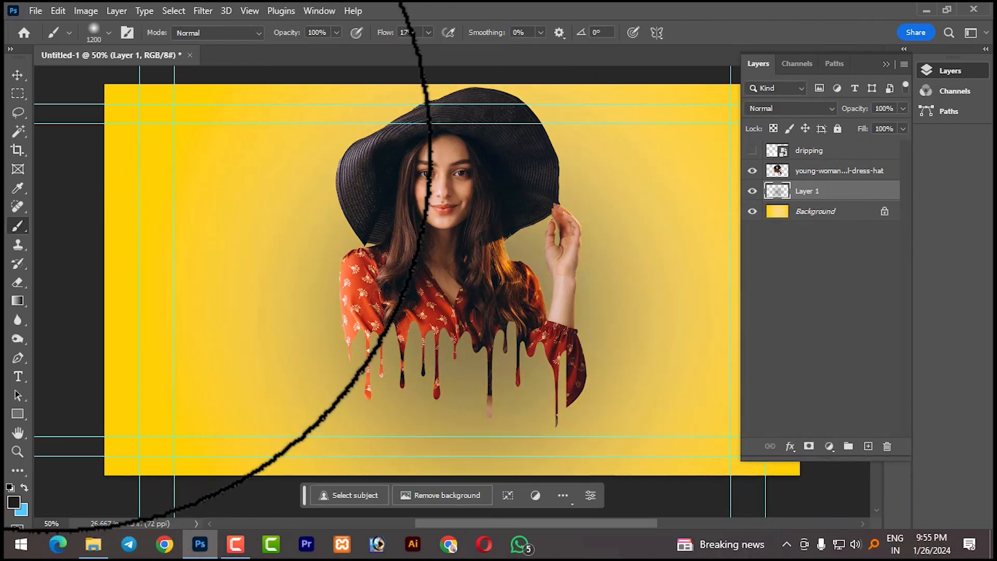
# - Flatten the painted shadow to 1.85% height, narrow it to about the woman's width and place it just below the drips
pyautogui.click(19, 75)
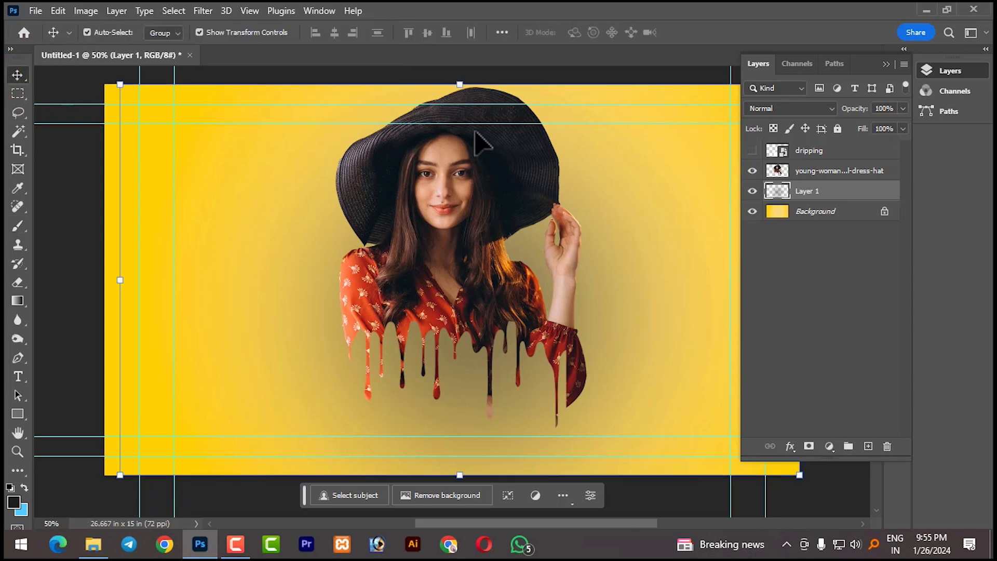
pyautogui.moveTo(460, 84); pyautogui.dragTo(443, 280)
pyautogui.moveTo(592, 279); pyautogui.dragTo(574, 436)
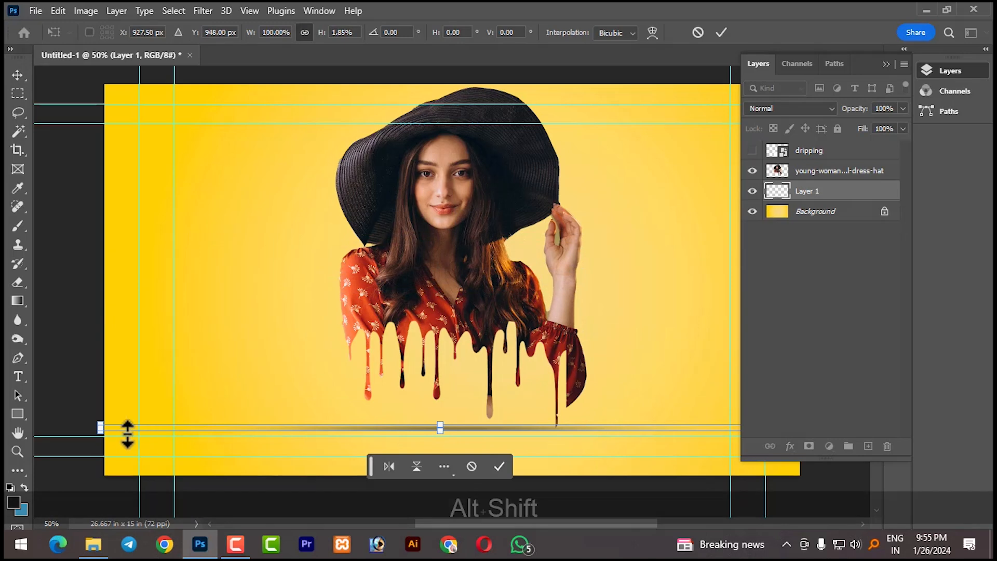
pyautogui.moveTo(98, 429); pyautogui.dragTo(271, 438)
pyautogui.moveTo(477, 438); pyautogui.dragTo(484, 455)
pyautogui.click(508, 483)
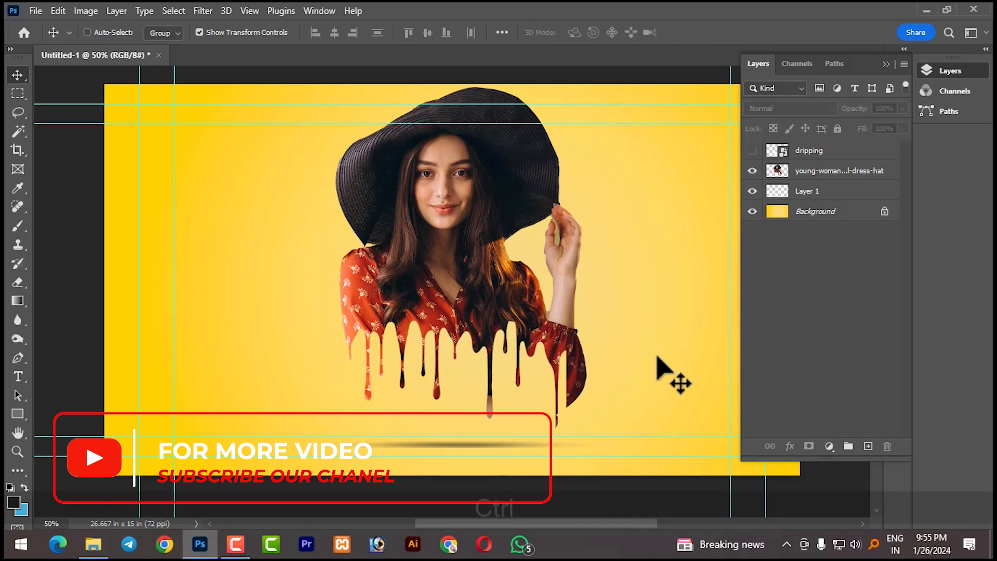
# - Hide the guides and collapse the layer list to view the artwork unobstructed
pyautogui.hotkey('ctrl', 'h')
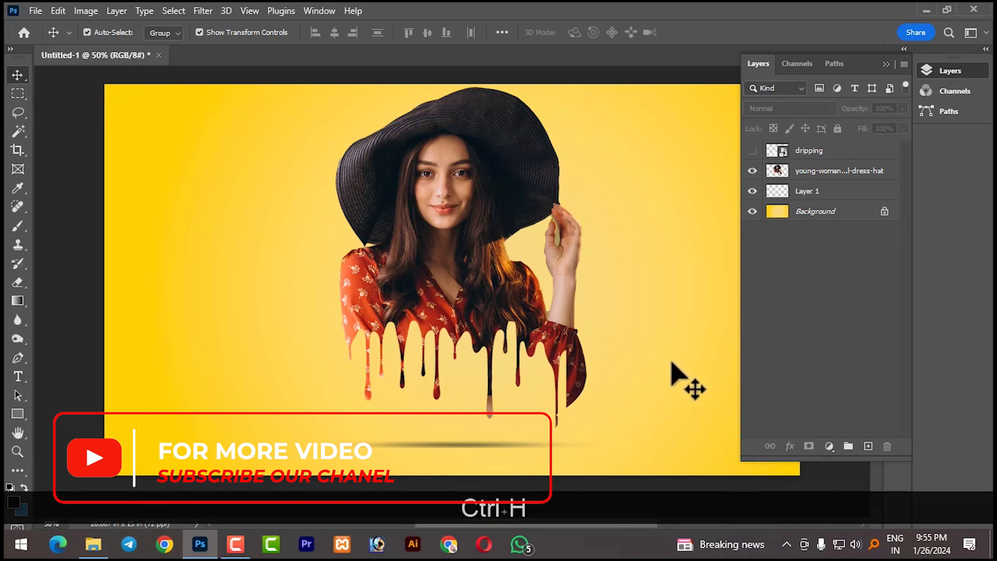
pyautogui.click(886, 64)
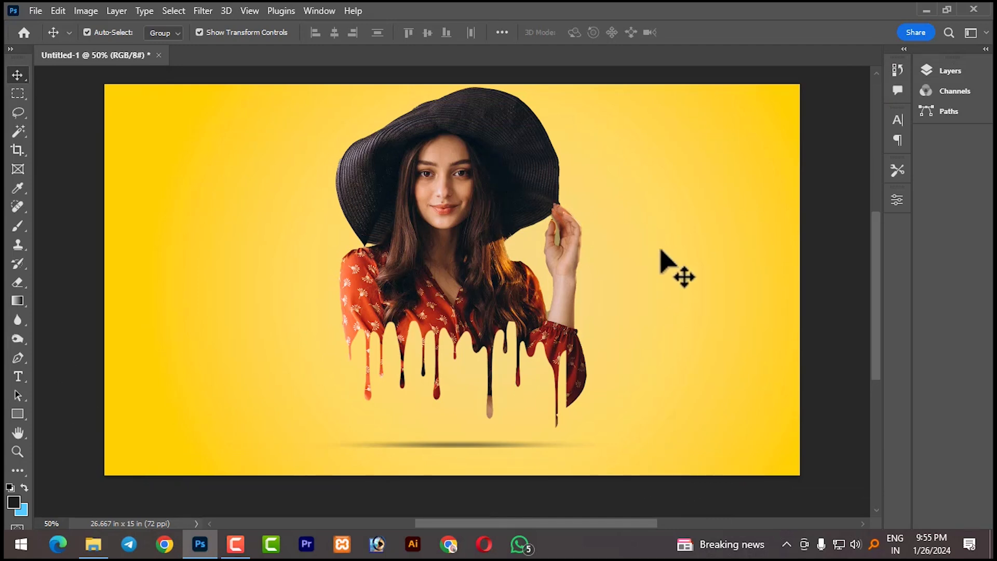
# - Add a new empty layer directly above the shadow on Layer 1 and collapse the layer list
pyautogui.click(947, 70)
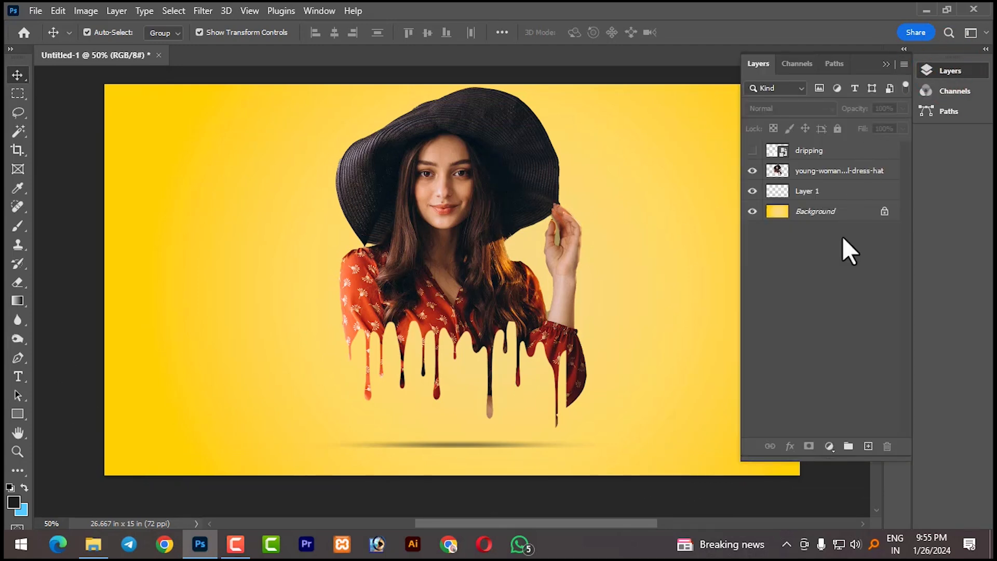
pyautogui.click(830, 192)
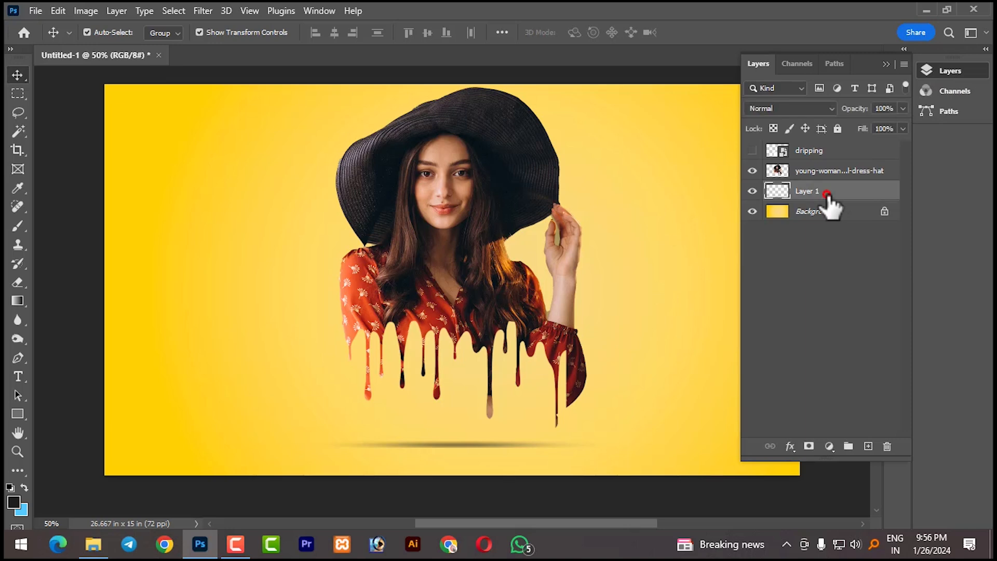
pyautogui.click(867, 447)
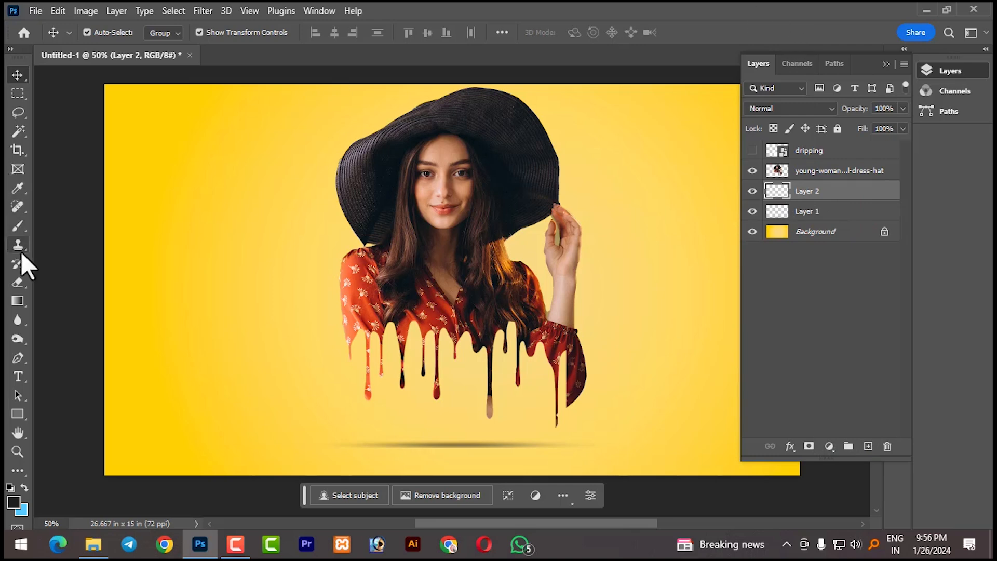
pyautogui.click(885, 65)
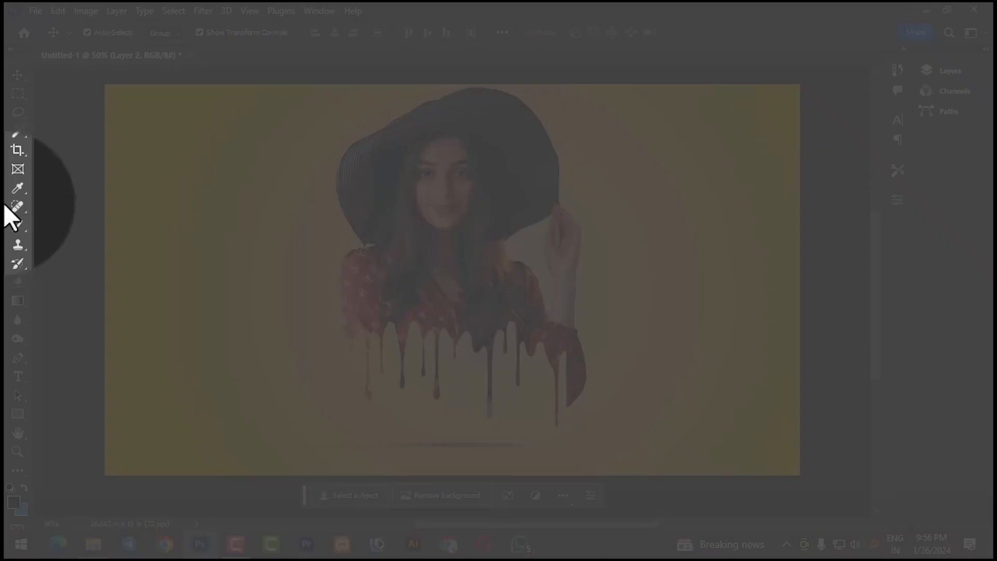
# - Choose the Blood 20 brush from the 20 Blood Brushes group and set its size to 124 px
pyautogui.click(19, 227)
pyautogui.click(94, 30)
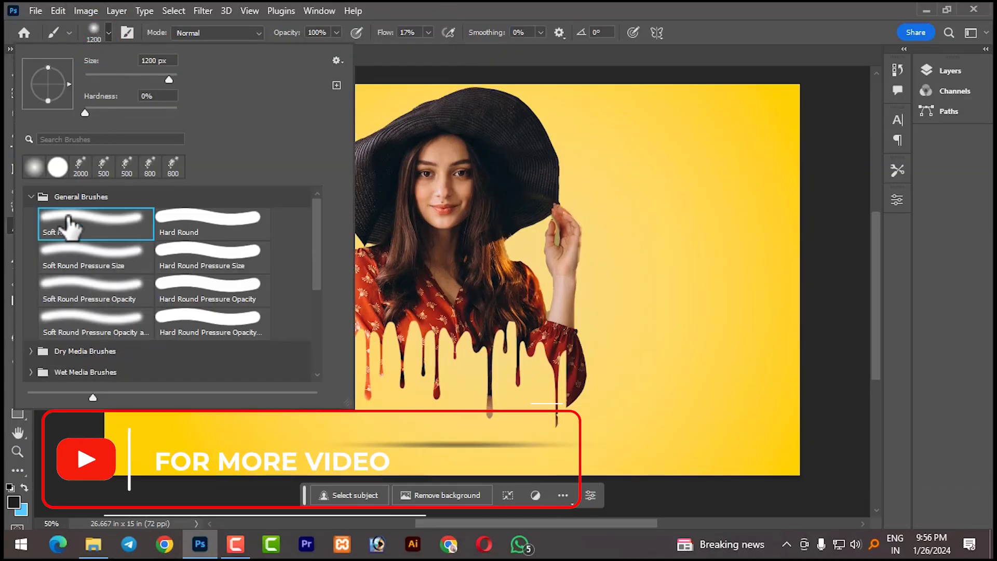
pyautogui.click(31, 197)
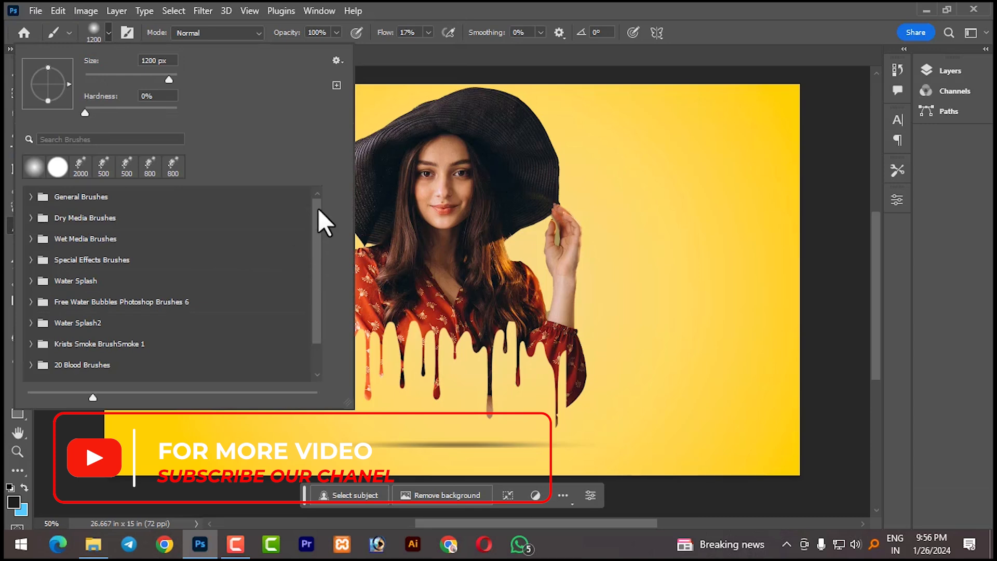
pyautogui.scroll(-2, 310, 270)
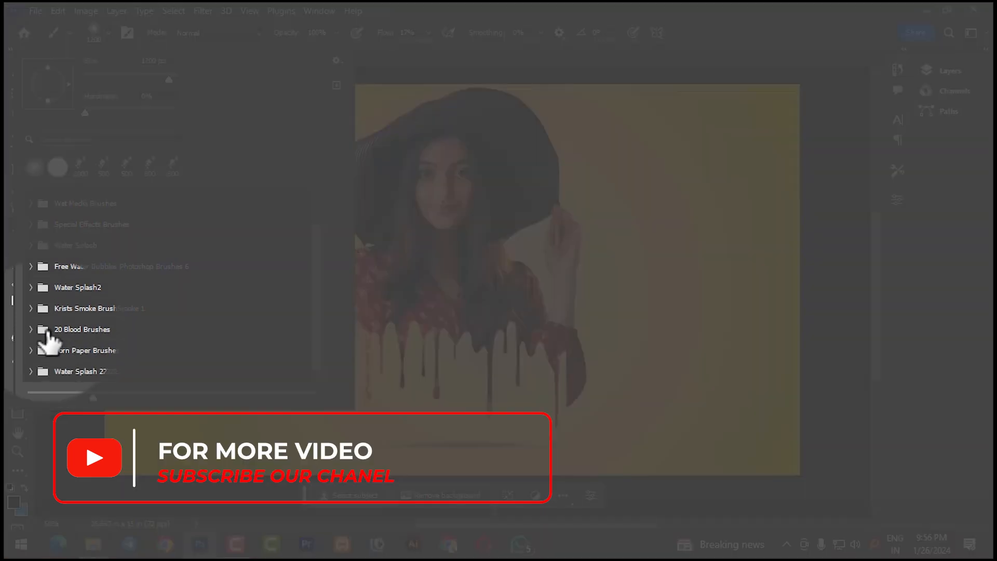
pyautogui.click(34, 333)
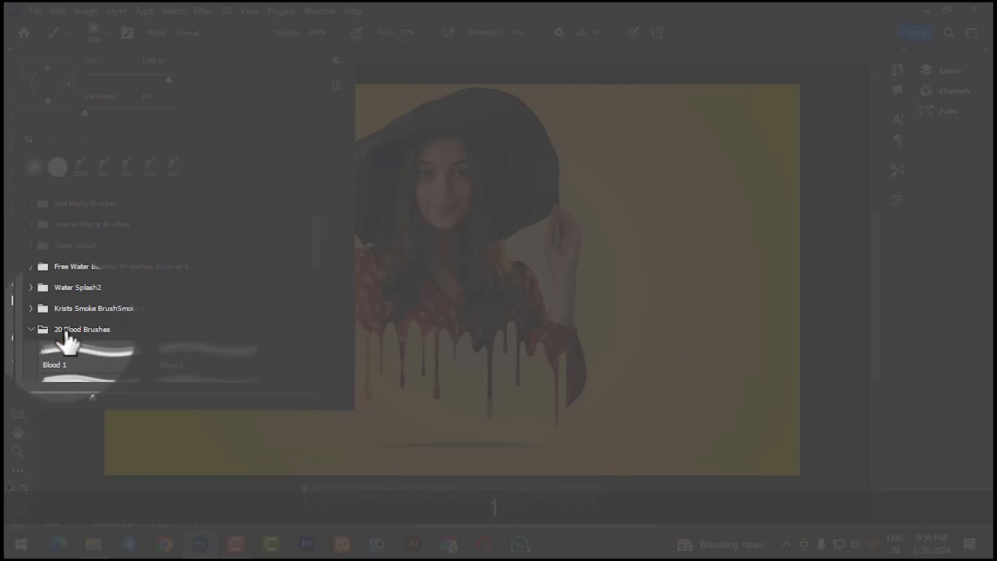
pyautogui.moveTo(313, 268)
pyautogui.mouseDown()
pyautogui.moveTo(307, 366)
pyautogui.moveTo(298, 363)
pyautogui.mouseUp()
pyautogui.click(200, 316)
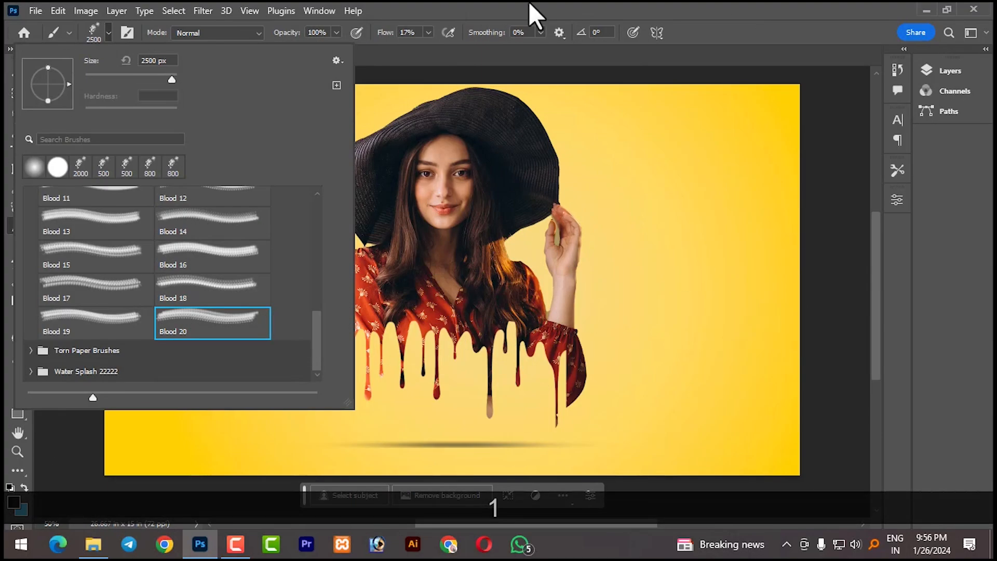
pyautogui.click(528, 2)
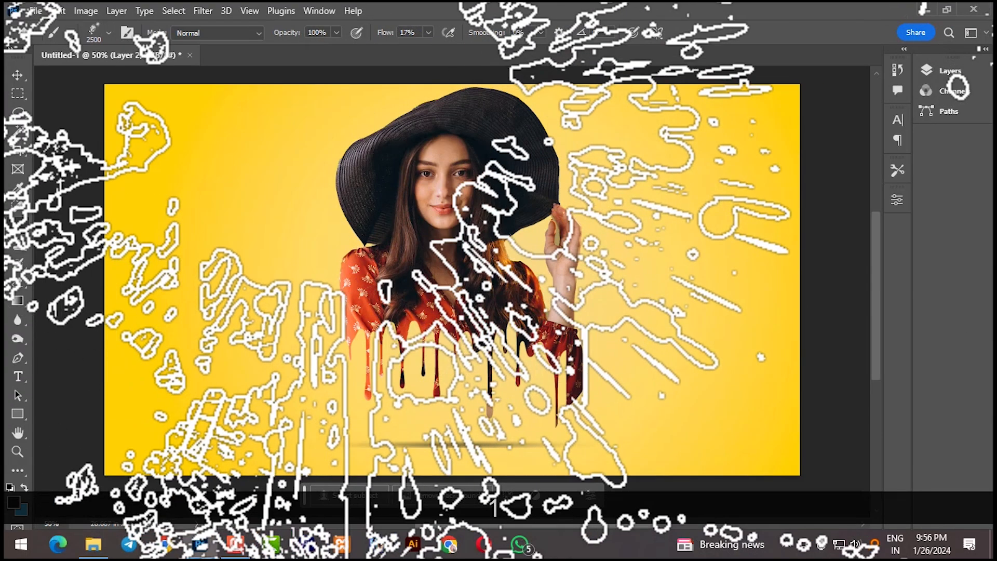
pyautogui.rightClick(519, 223)
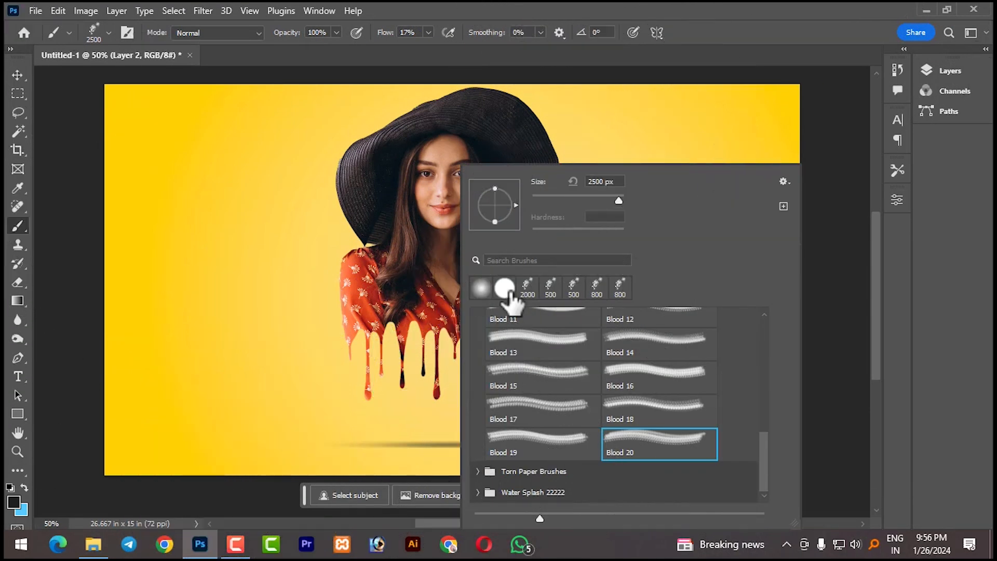
pyautogui.moveTo(600, 204); pyautogui.dragTo(584, 204)
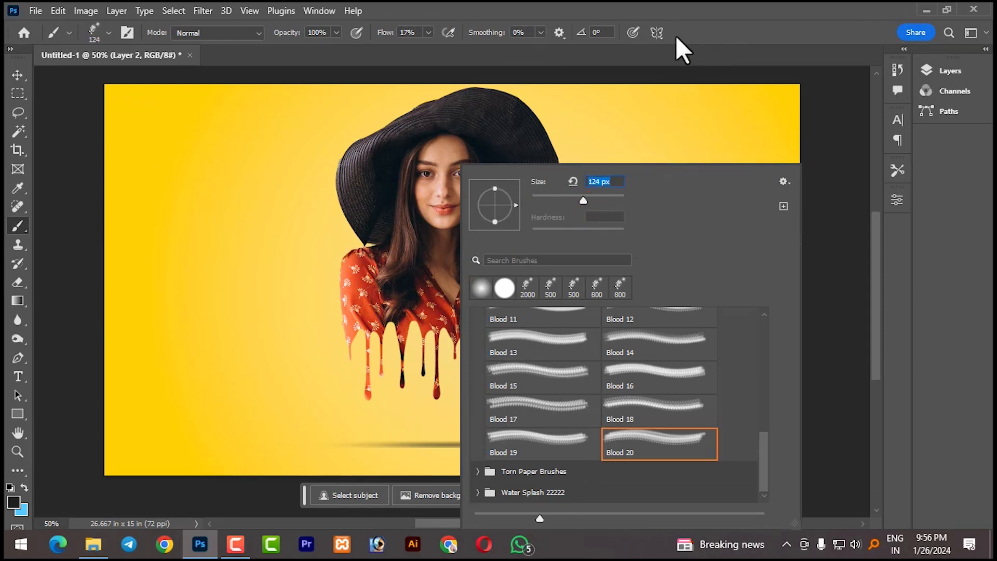
# - Enlarge the Blood 20 brush to 1811 px and rotate its tip to an angle of -67°
pyautogui.moveTo(515, 205); pyautogui.dragTo(512, 226)
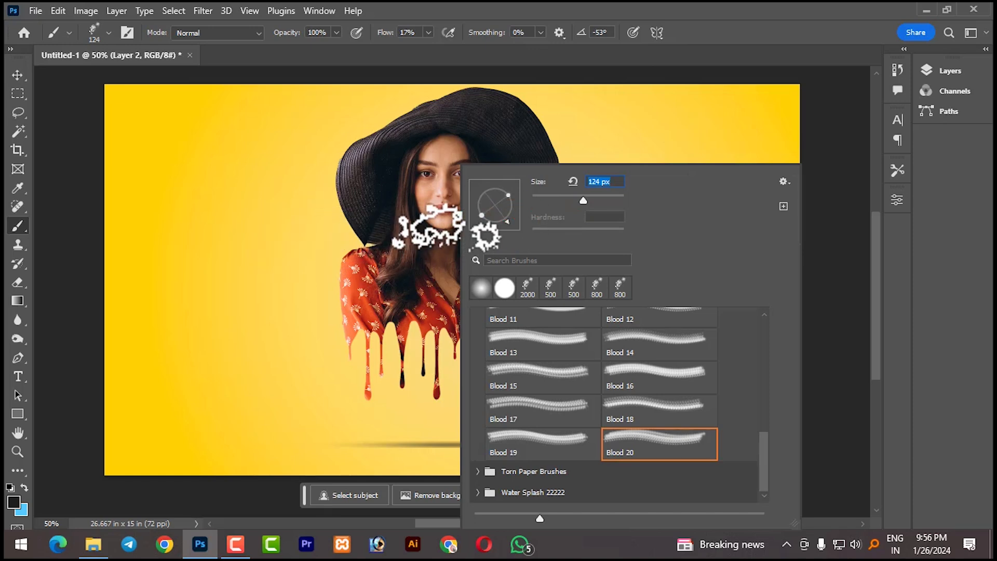
pyautogui.moveTo(582, 201); pyautogui.dragTo(615, 200)
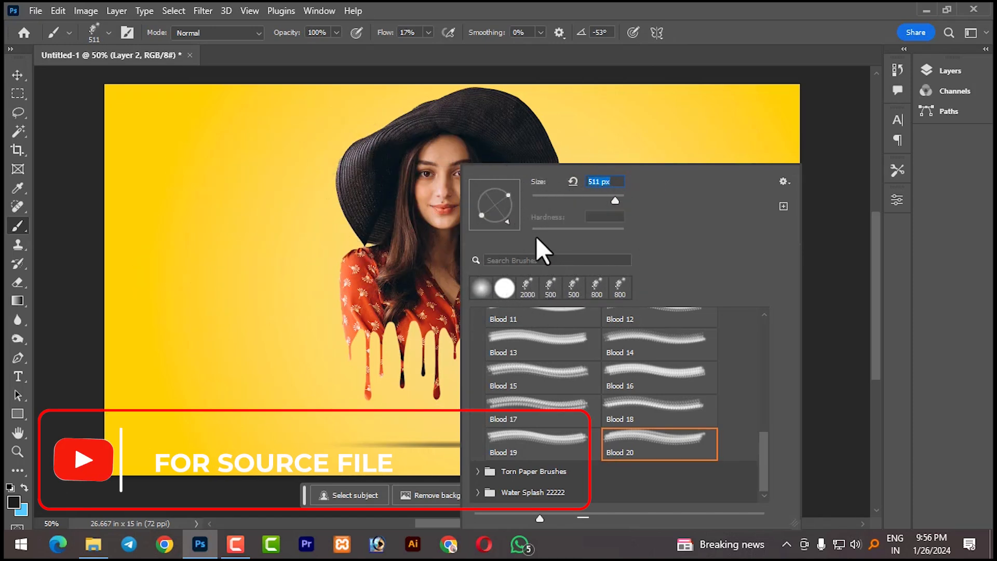
pyautogui.moveTo(615, 201); pyautogui.dragTo(617, 201)
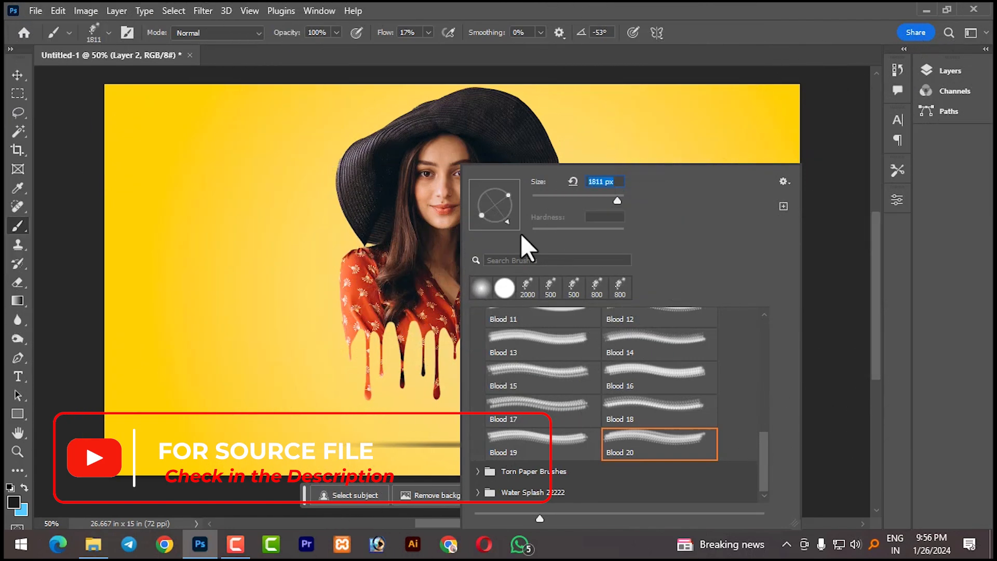
pyautogui.click(496, 225)
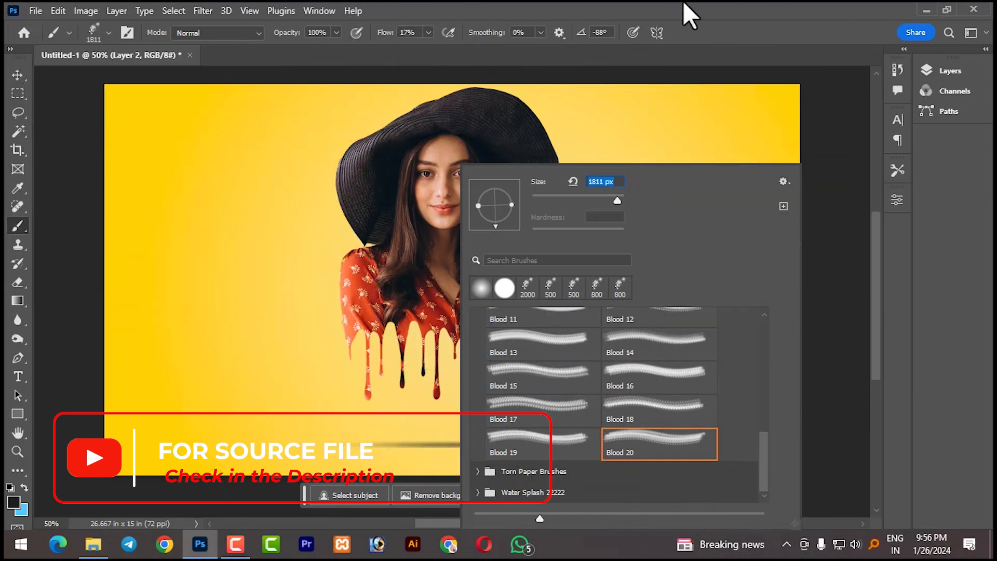
pyautogui.click(683, 2)
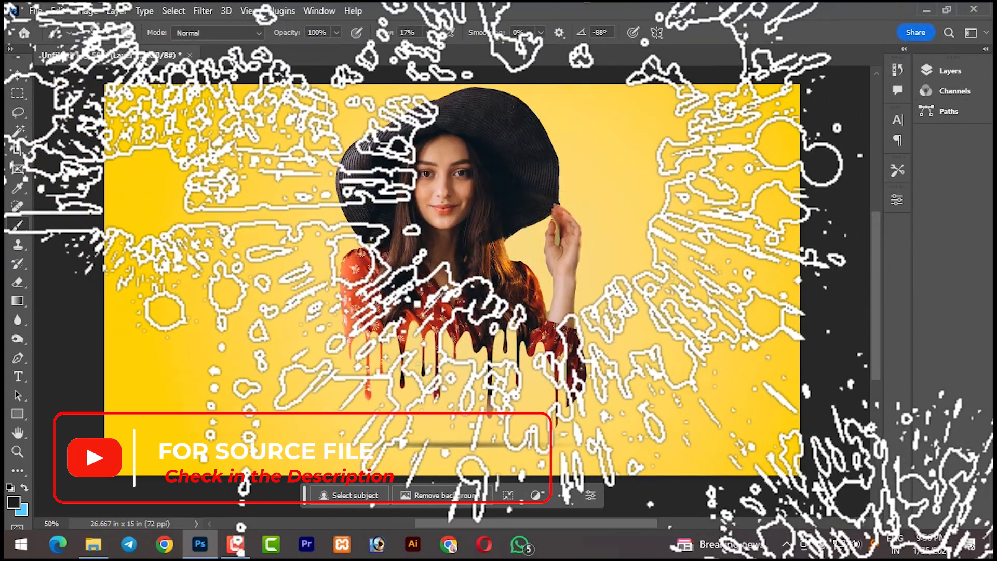
pyautogui.rightClick(425, 283)
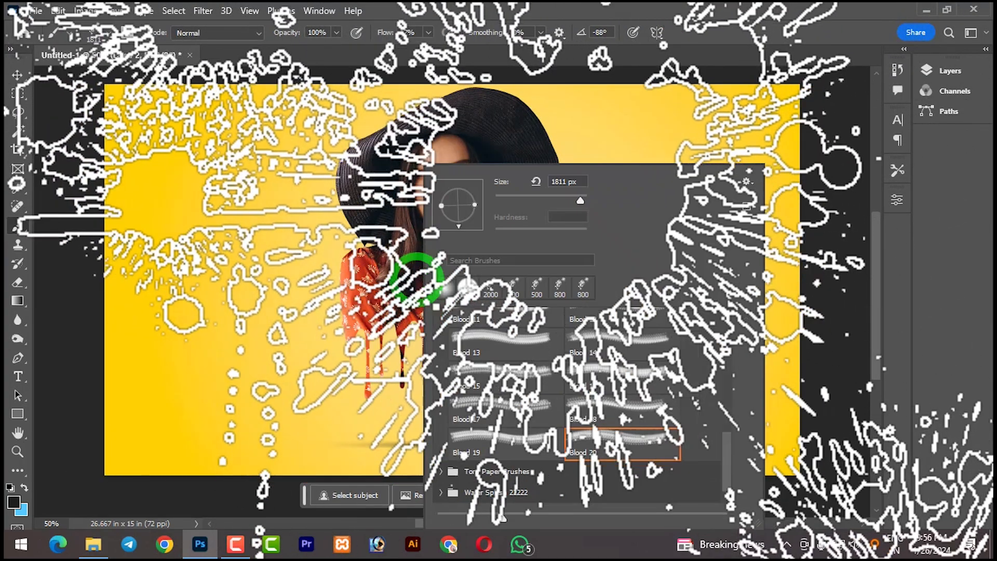
pyautogui.moveTo(461, 226)
pyautogui.mouseDown()
pyautogui.moveTo(469, 223)
pyautogui.moveTo(462, 228)
pyautogui.mouseUp()
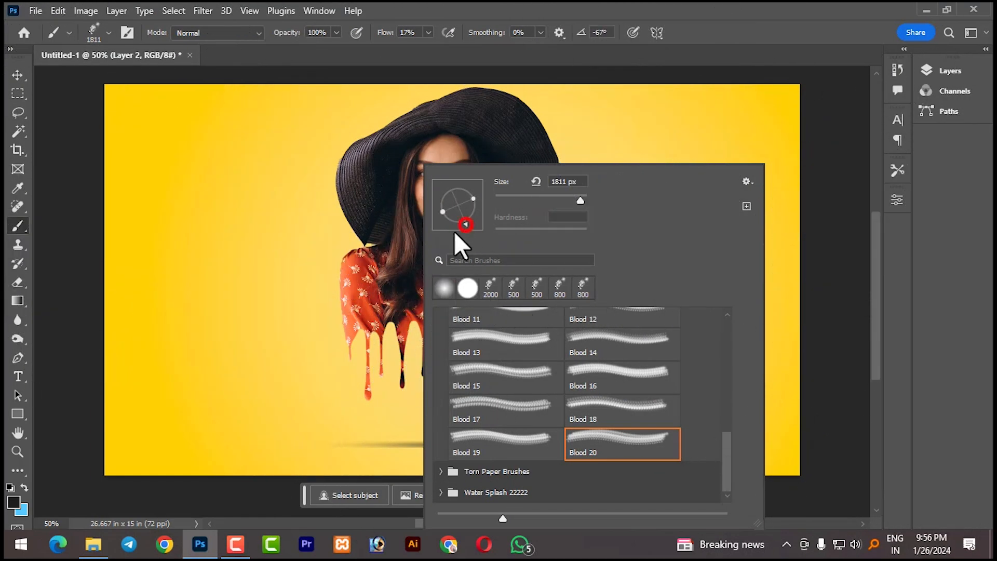
pyautogui.click(695, 22)
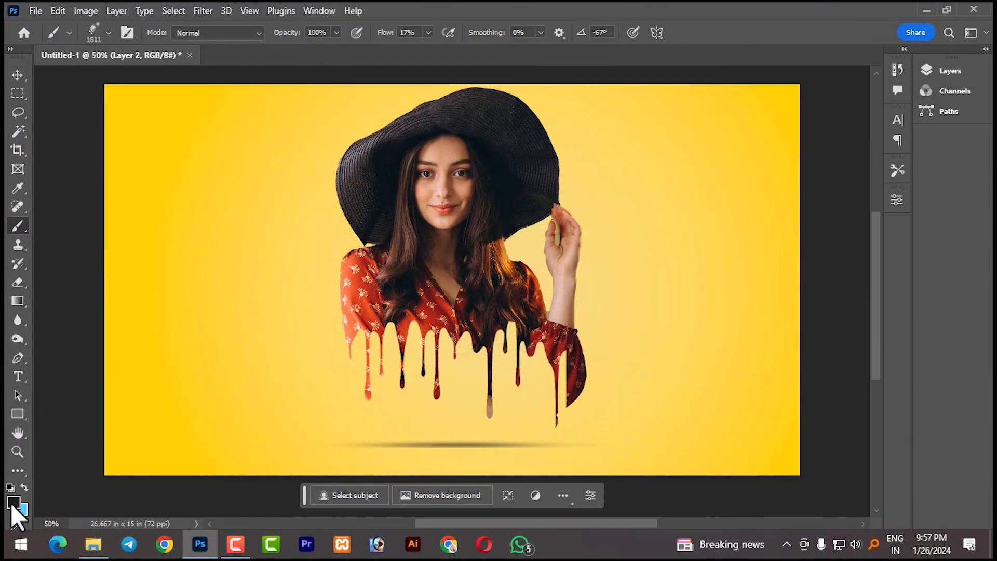
# - Set the foreground colour to bright red, hex ff0303
pyautogui.click(13, 504)
pyautogui.moveTo(774, 276); pyautogui.dragTo(792, 253)
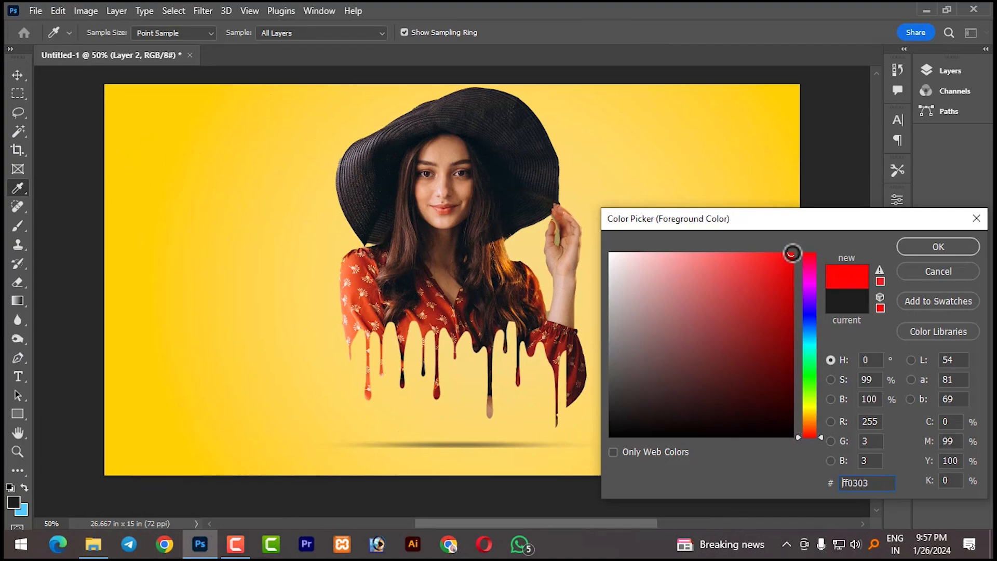
pyautogui.click(924, 245)
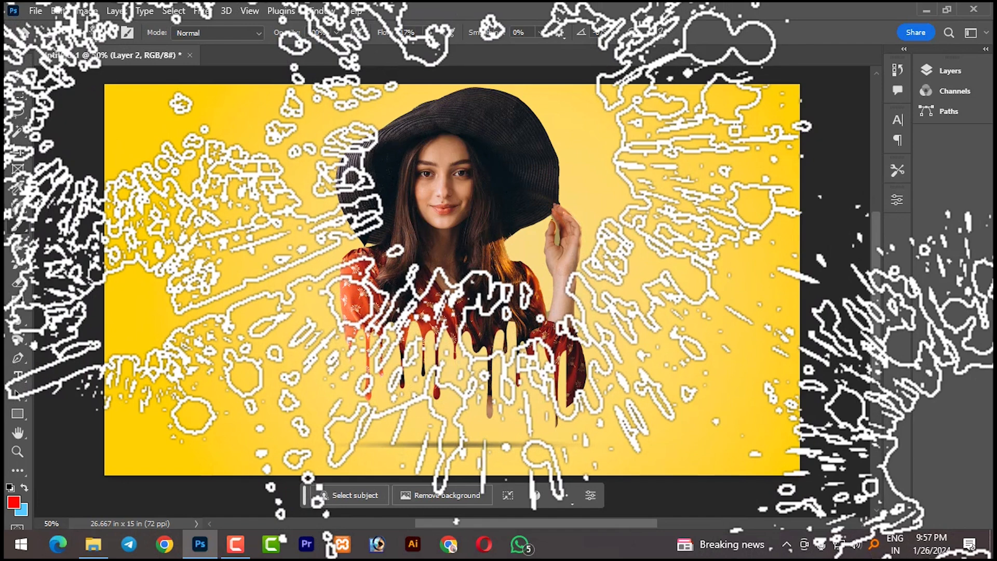
# - Raise the brush flow to 100% and stamp one large red splatter across the canvas behind the woman, discarding the 17% flow trial
pyautogui.click(425, 283)
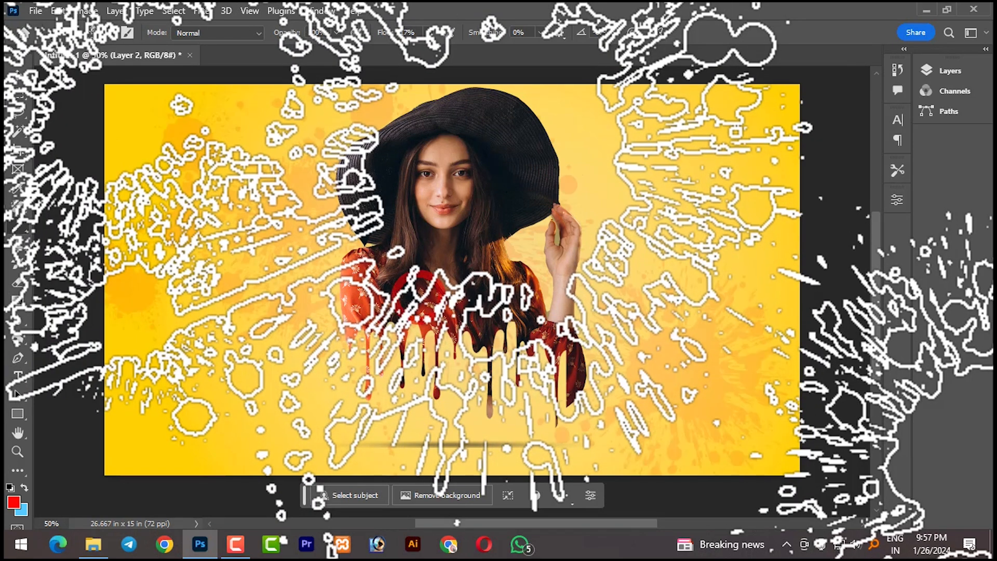
pyautogui.hotkey('ctrl', 'z')
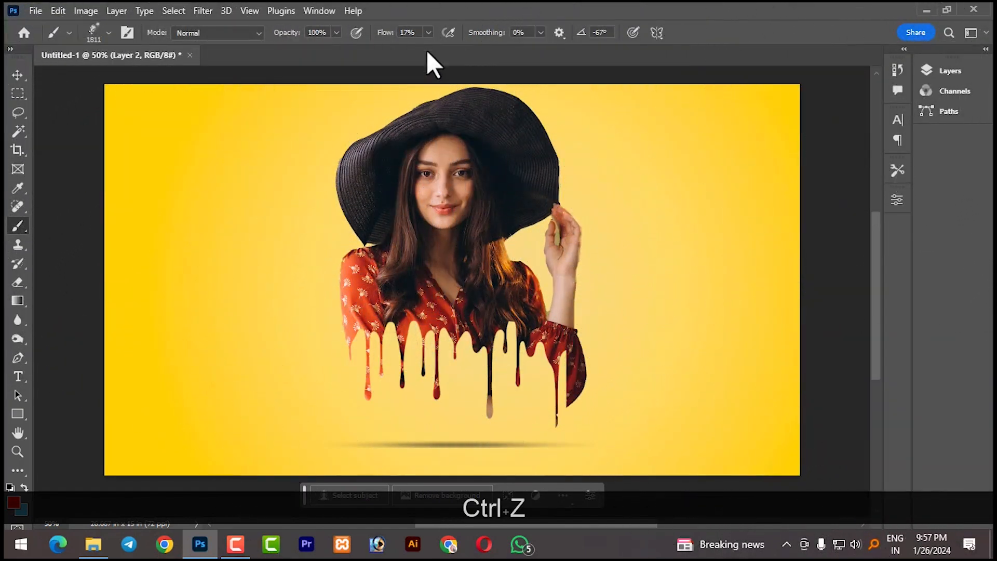
pyautogui.click(428, 32)
pyautogui.moveTo(421, 49); pyautogui.dragTo(628, 49)
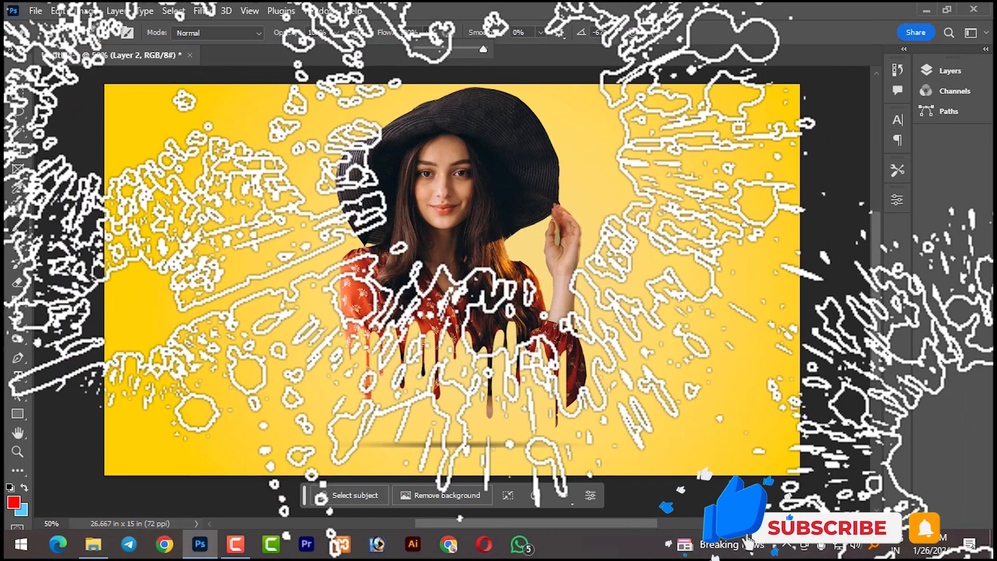
pyautogui.click(467, 291)
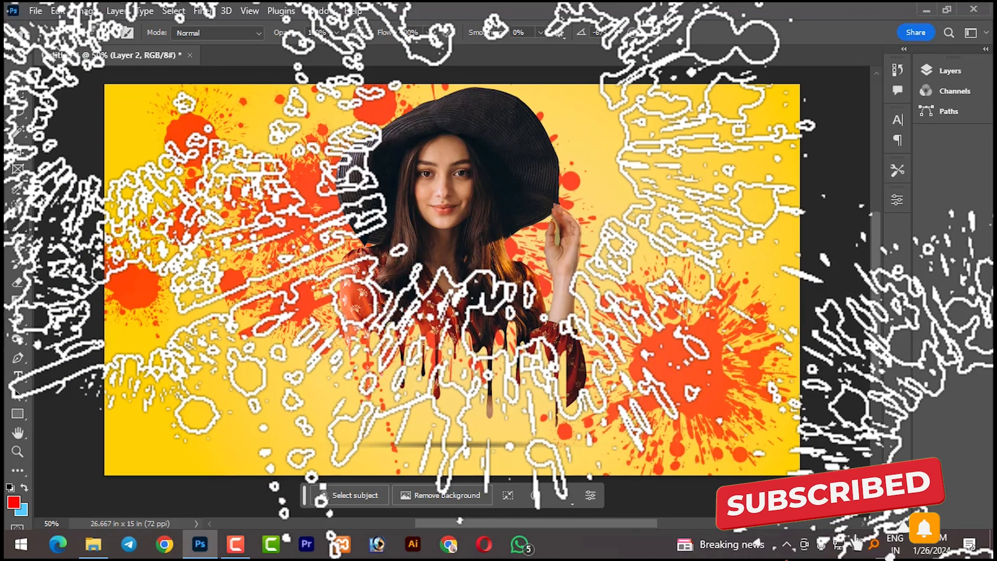
# - Switch to the Move tool and examine the drips, shadow and red splatter both close up and as a whole
pyautogui.click(18, 74)
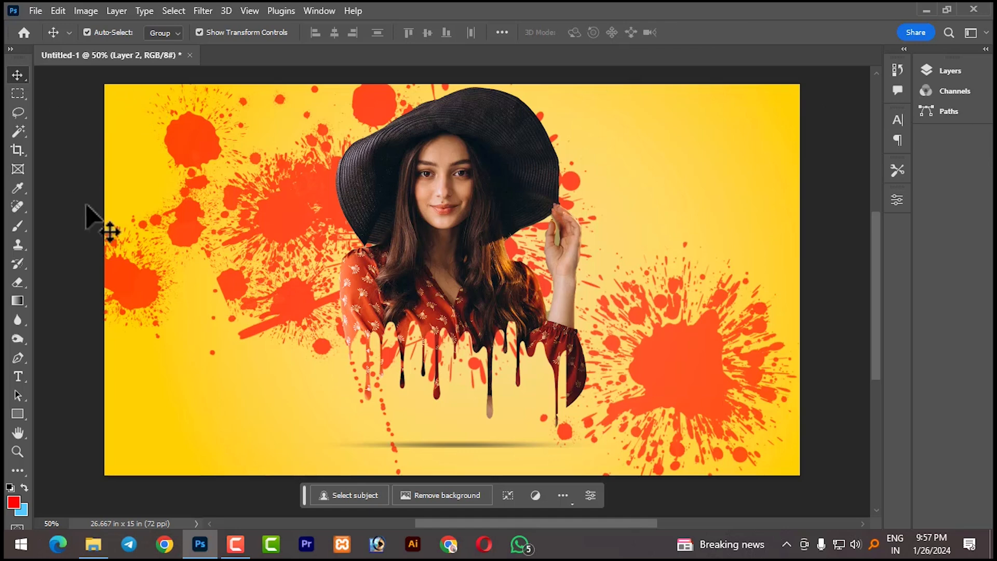
pyautogui.scroll(1, 550, 330)
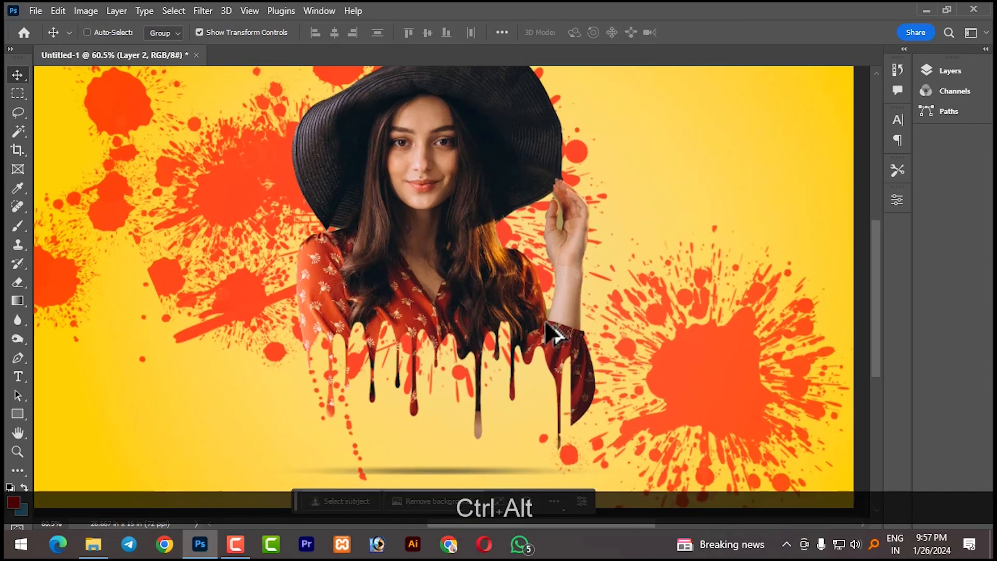
pyautogui.scroll(-2, 552, 331)
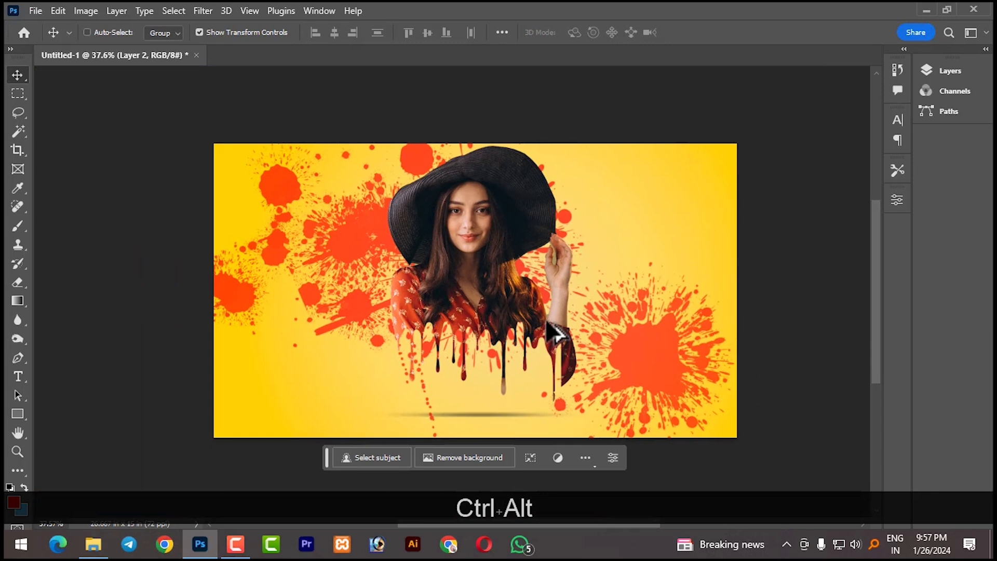
pyautogui.scroll(1, 554, 332)
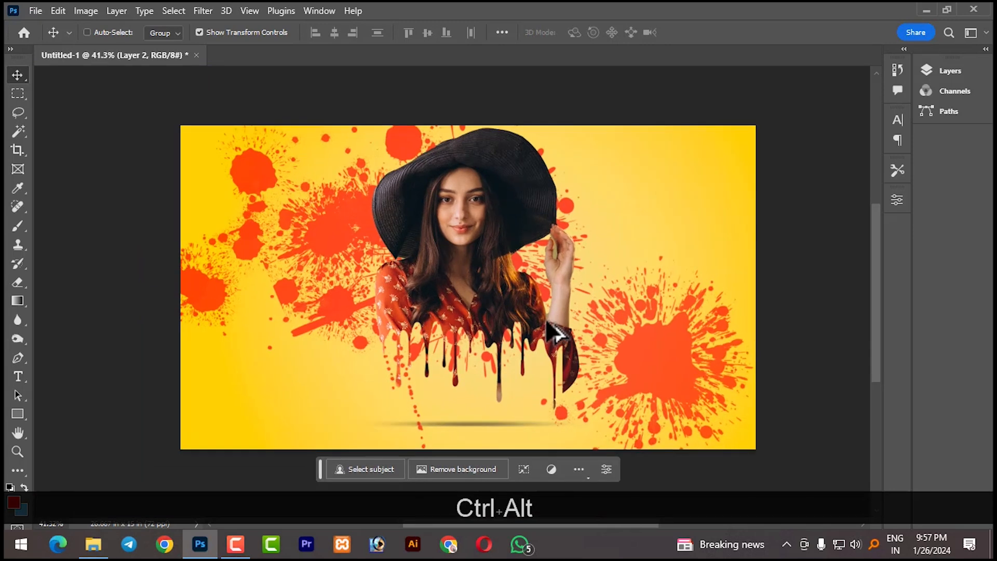
pyautogui.click(19, 77)
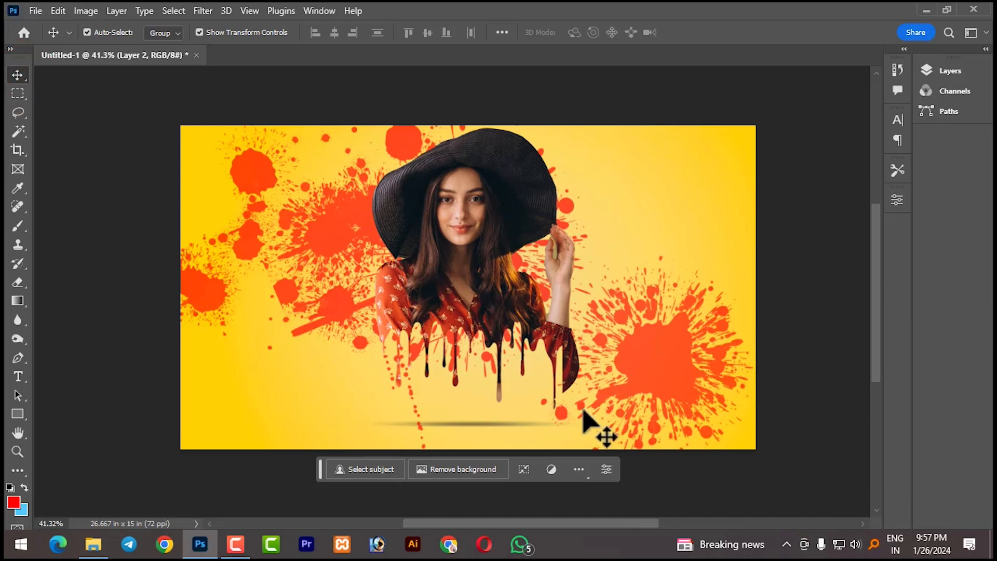
pyautogui.scroll(2, 644, 359)
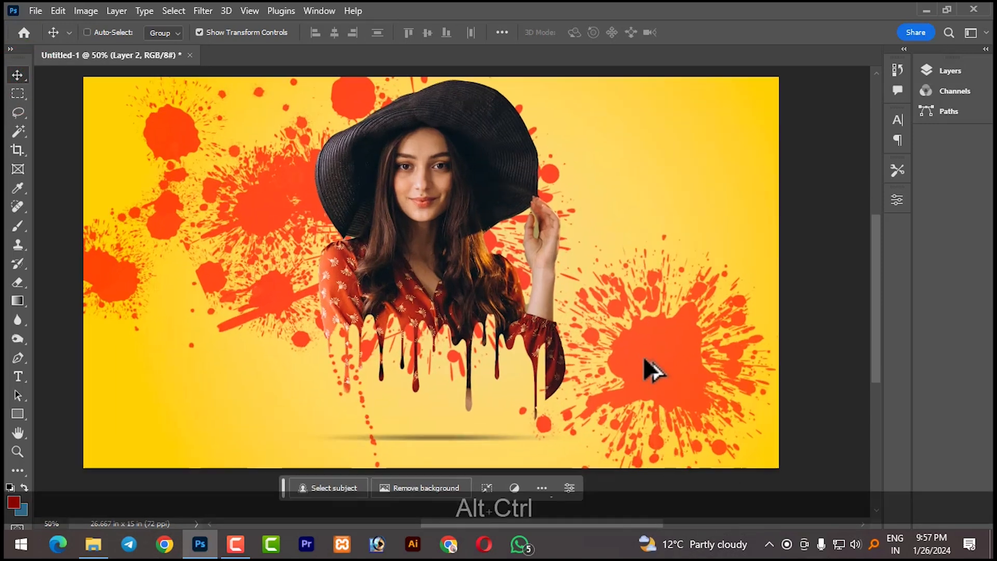
pyautogui.scroll(-1, 659, 371)
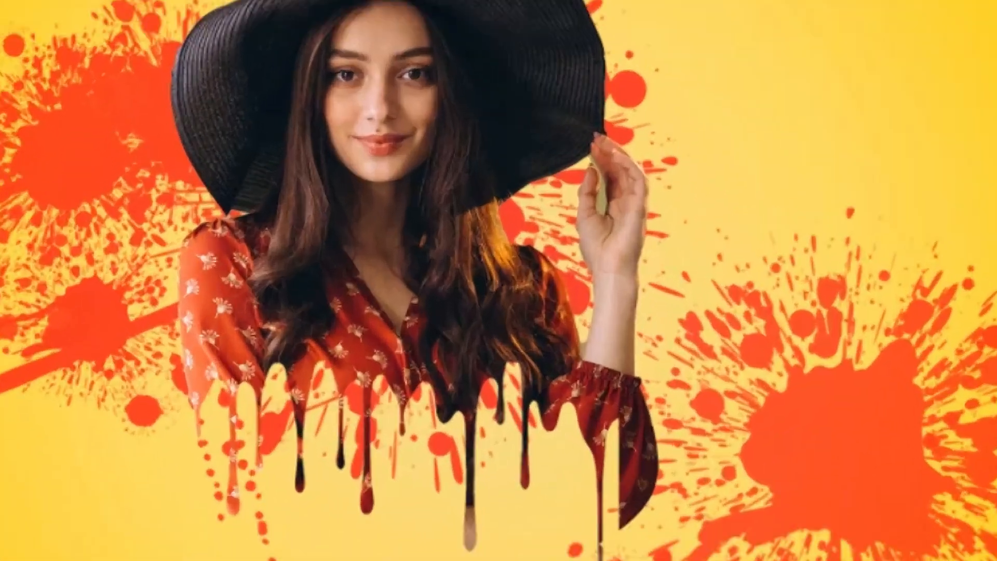